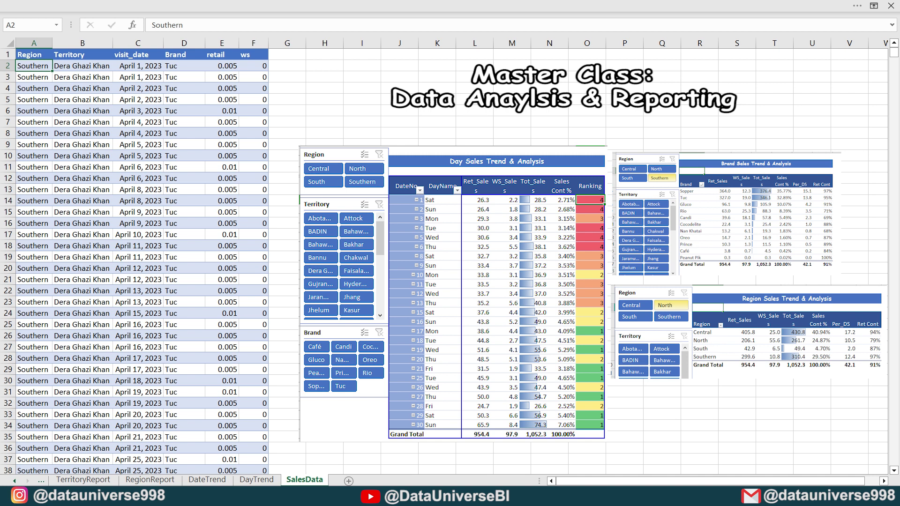
Copy the whole sales data range and paste it into a new workbook as values only.
click(33, 54)
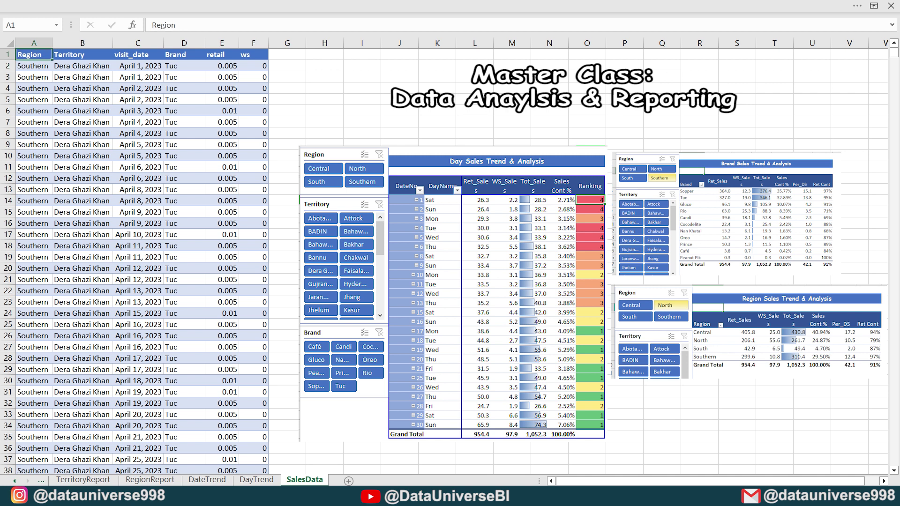
key(ctrl+shift+Right)
key(ctrl+shift+Down)
key(ctrl+c)
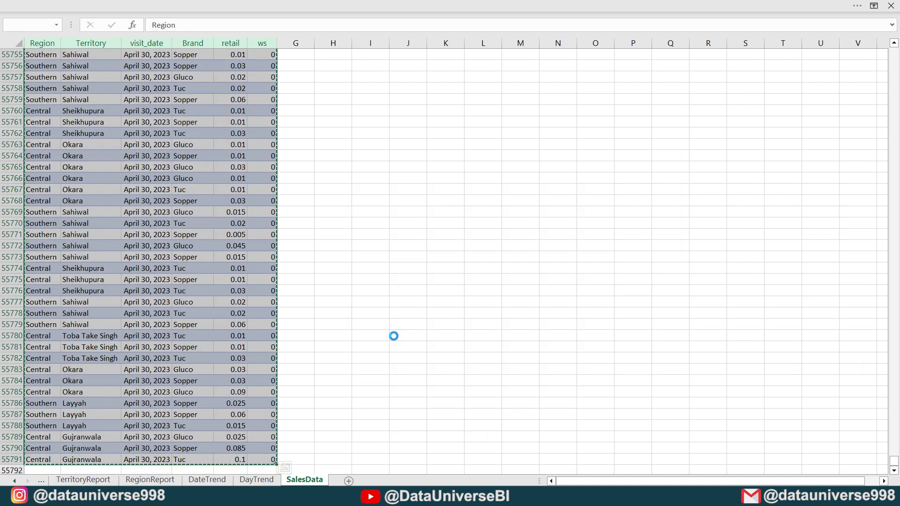
key(ctrl+n)
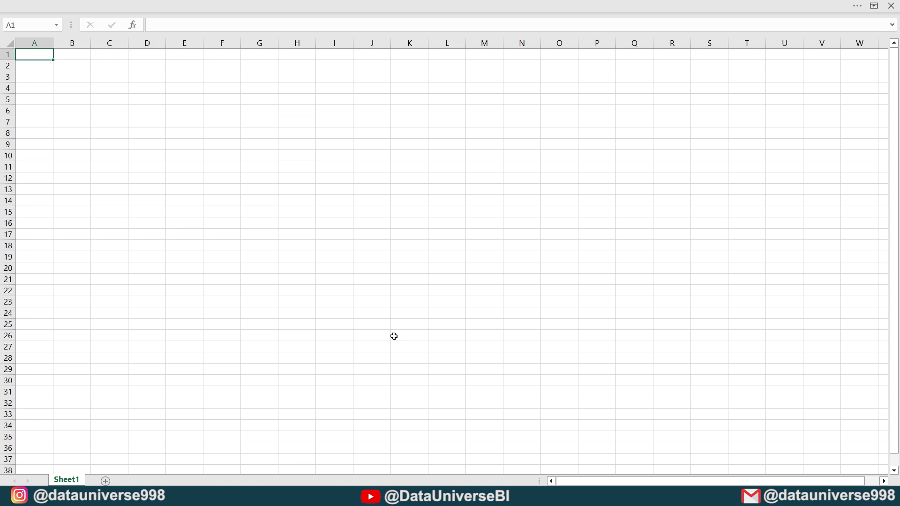
key(ctrl+alt+v)
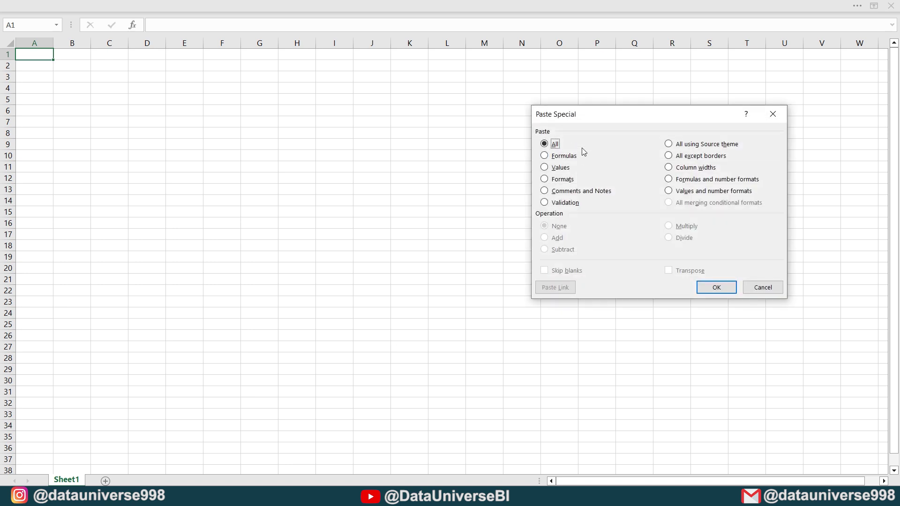
click(544, 169)
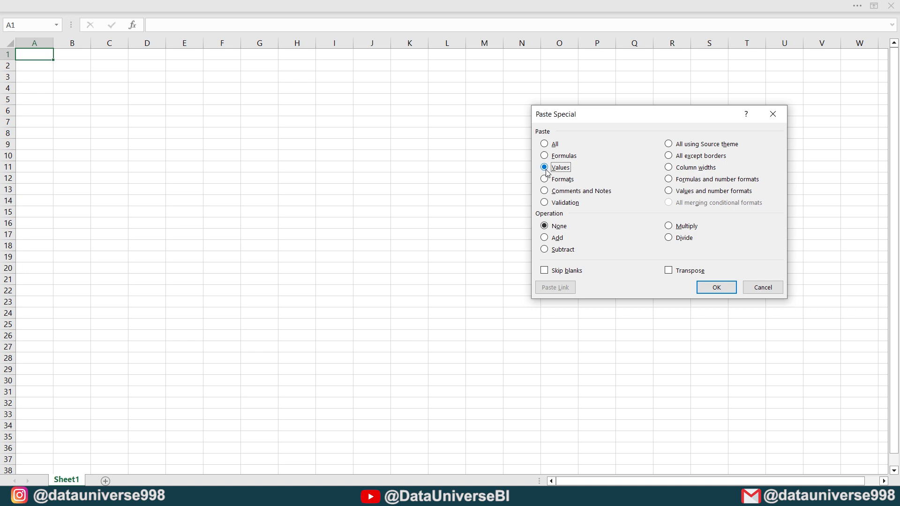
click(716, 287)
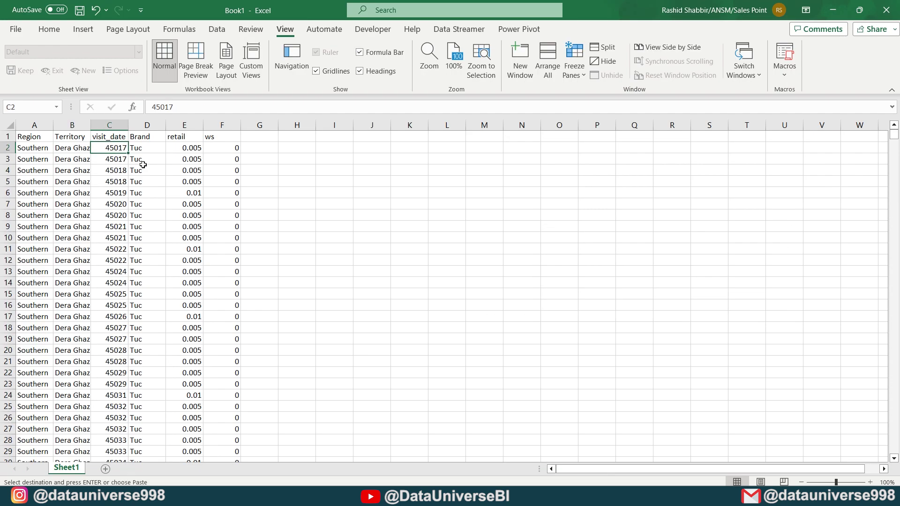
Format the visit_date column as dates in the 14-Mar-12 style, e.g. 1-Apr-23.
key(ctrl+shift+Down)
key(ctrl+BackSpace)
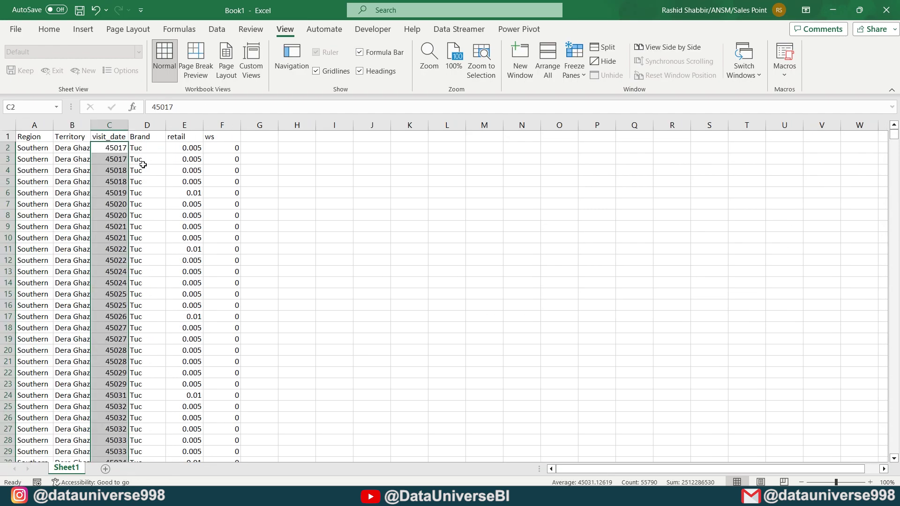
key(ctrl+1)
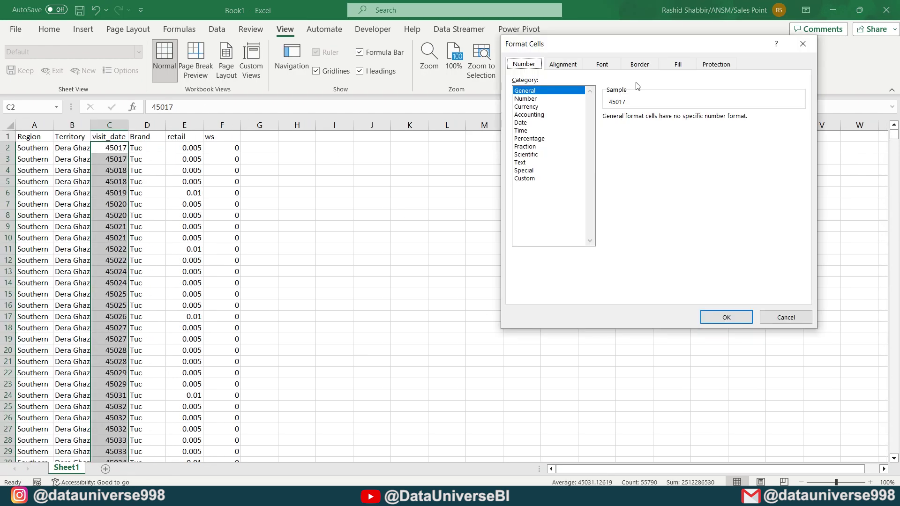
click(521, 123)
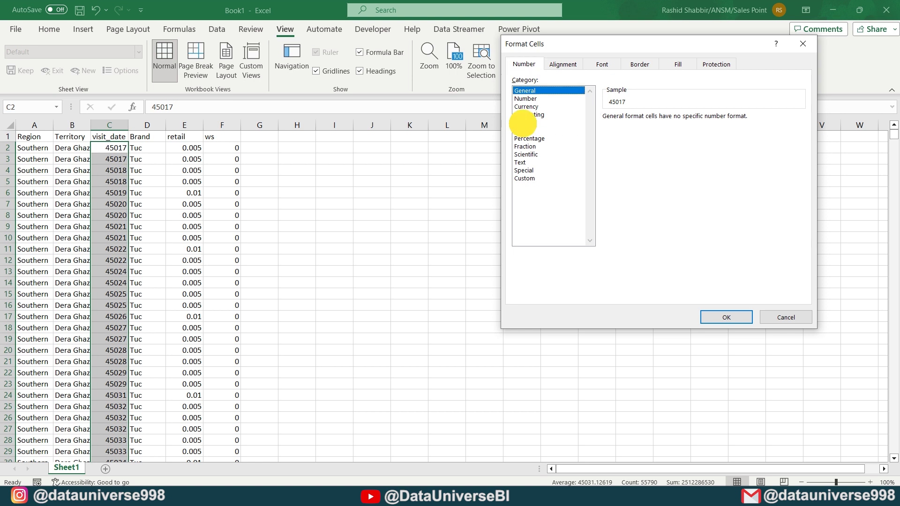
click(618, 175)
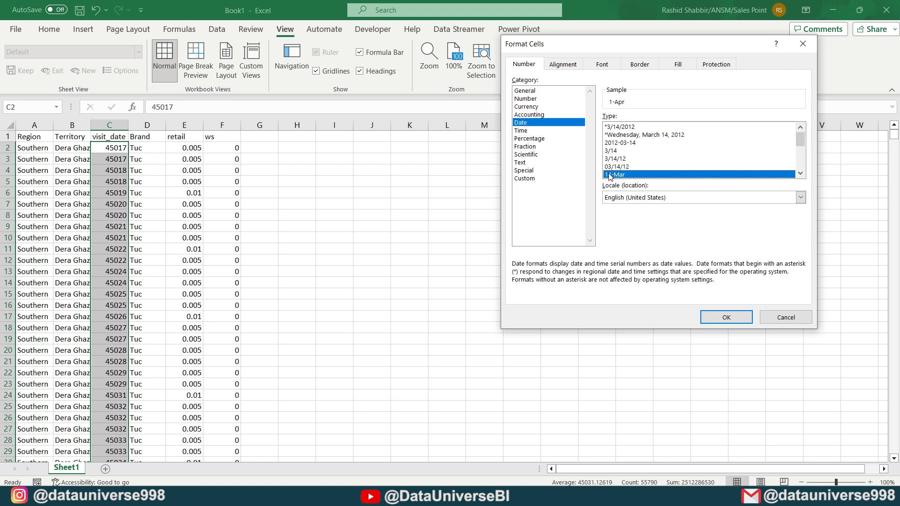
click(800, 173)
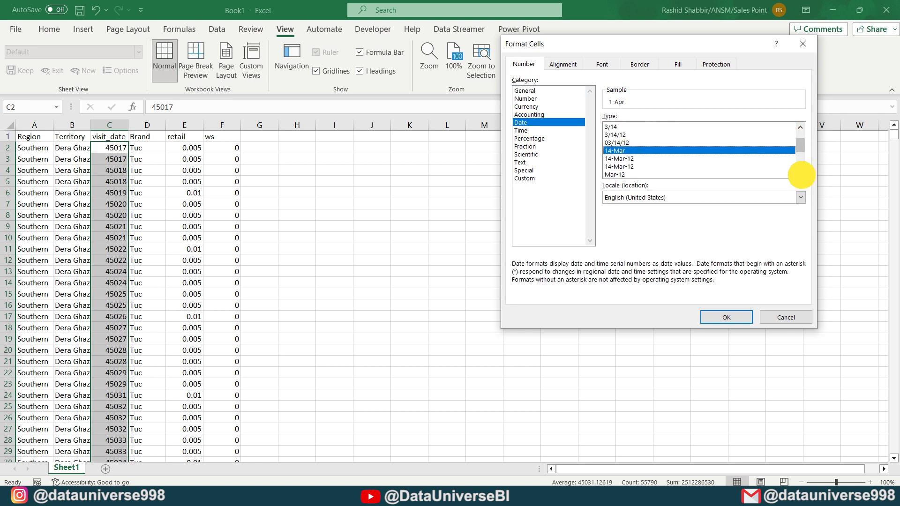
double_click(620, 150)
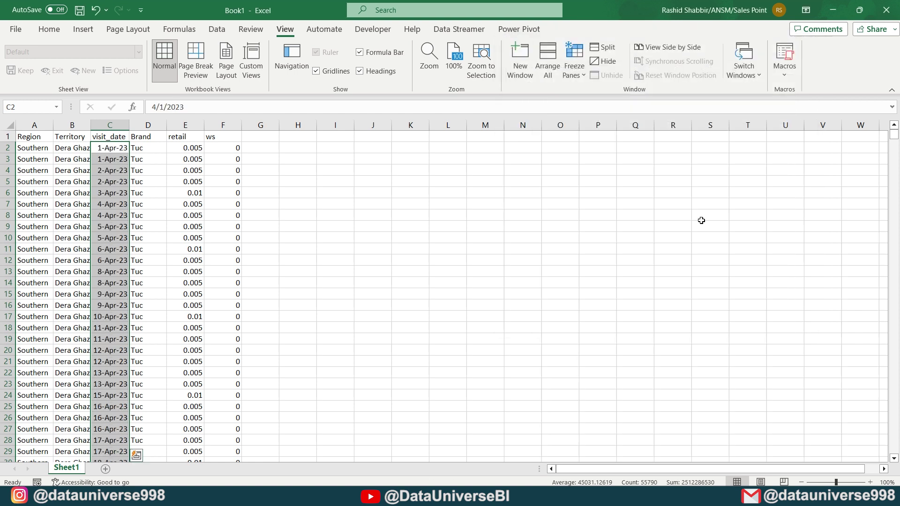
key(Home)
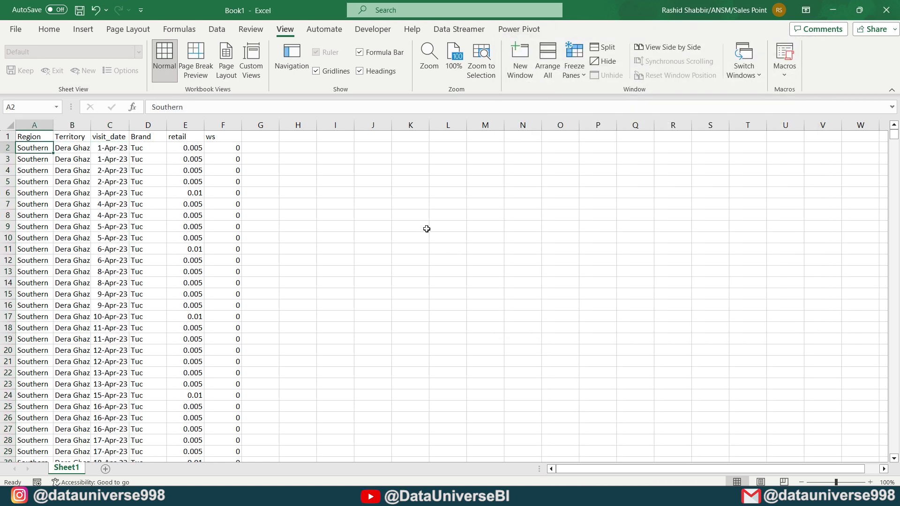
Convert the data into a table with headers and rename Sheet1 to SalesData.
key(ctrl+t)
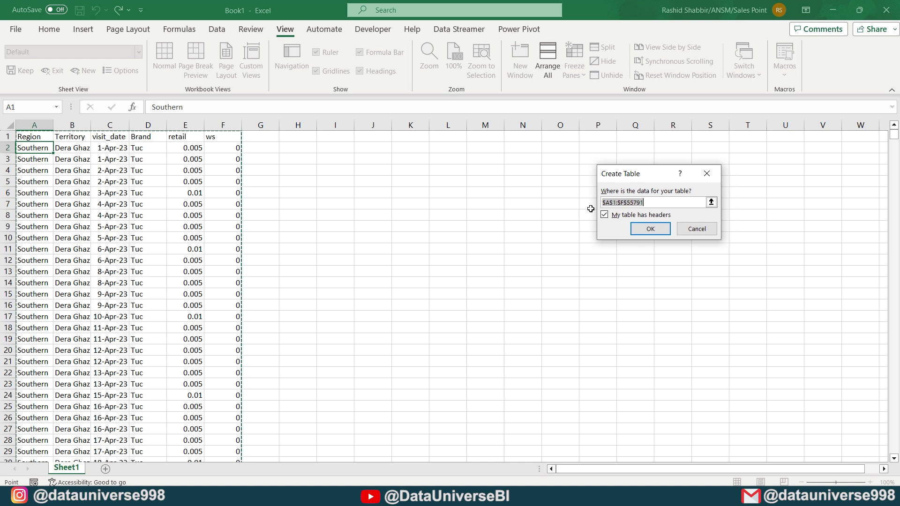
click(651, 229)
click(67, 469)
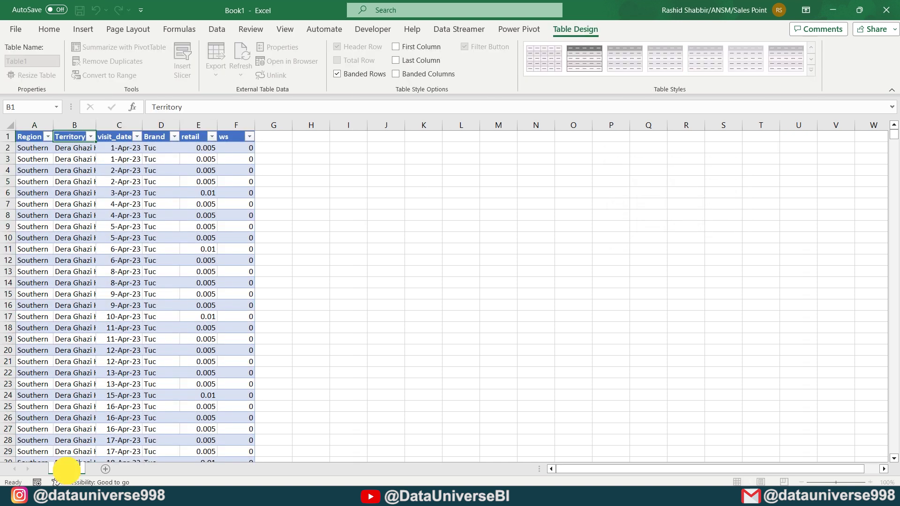
text(SalesData)
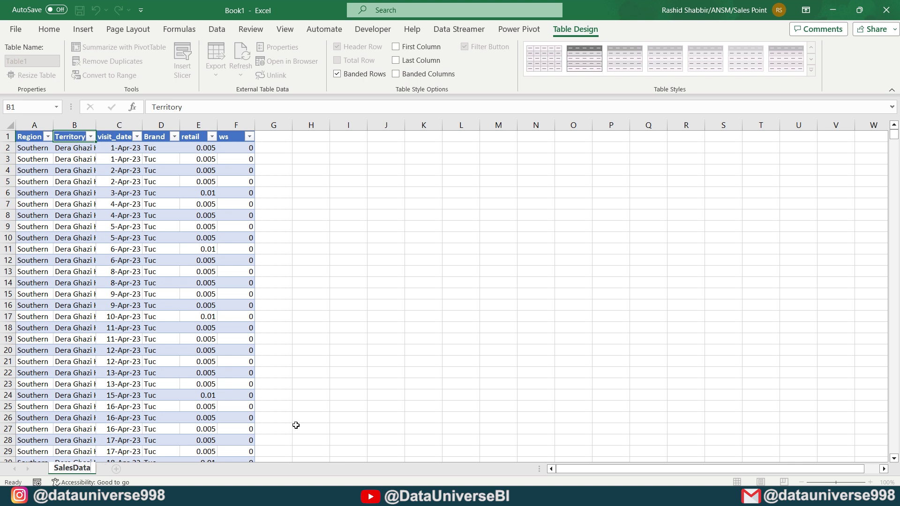
key(ctrl+a)
key(Return)
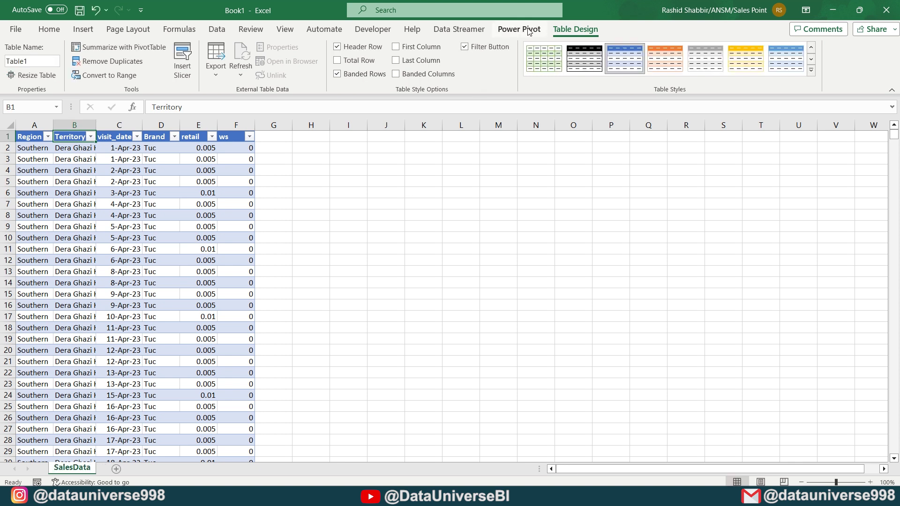
Name the table SalesData and autofit every column to its contents.
click(40, 59)
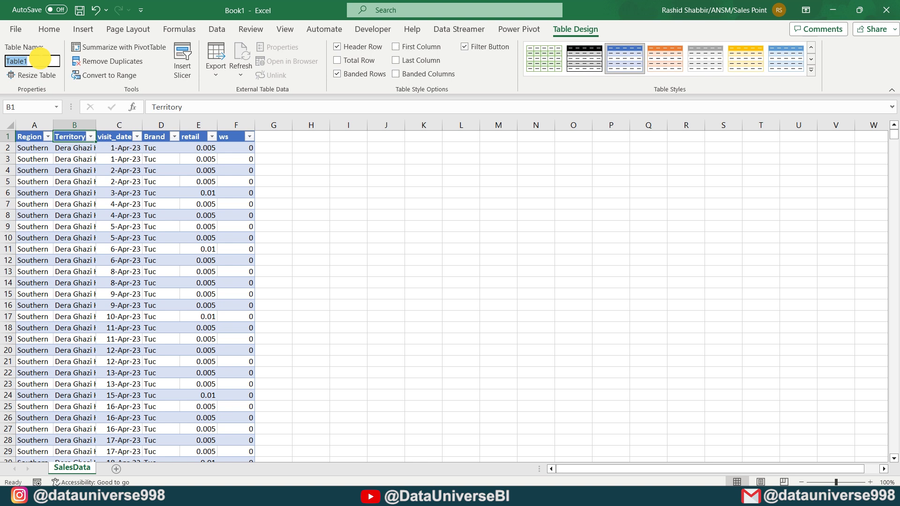
key(ctrl+v)
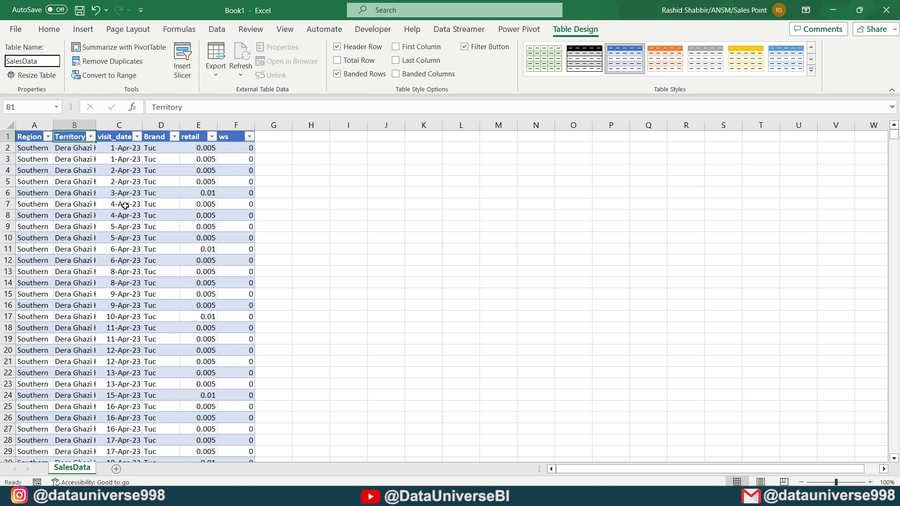
key(Return)
click(5, 129)
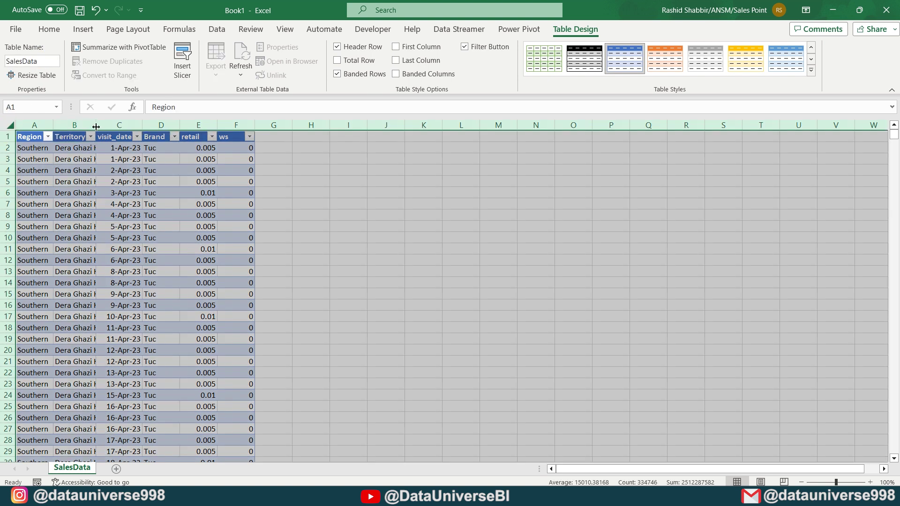
double_click(95, 125)
click(127, 155)
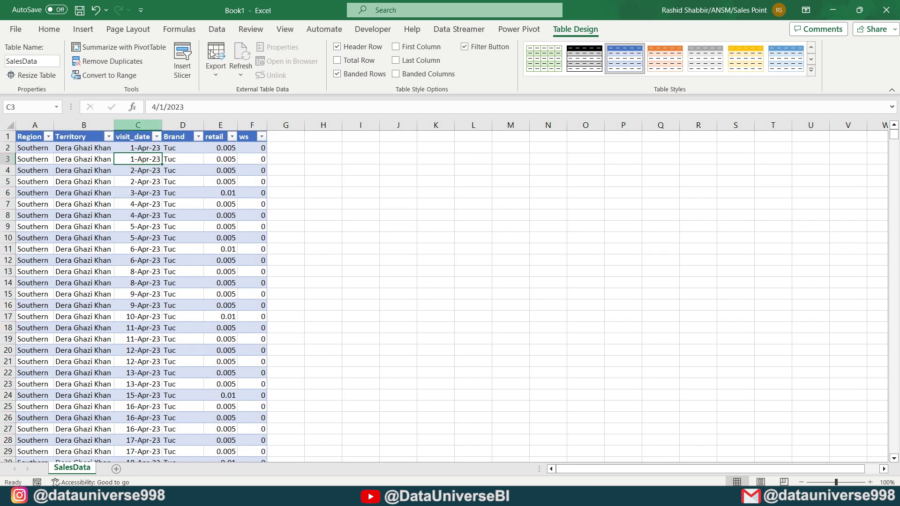
click(520, 26)
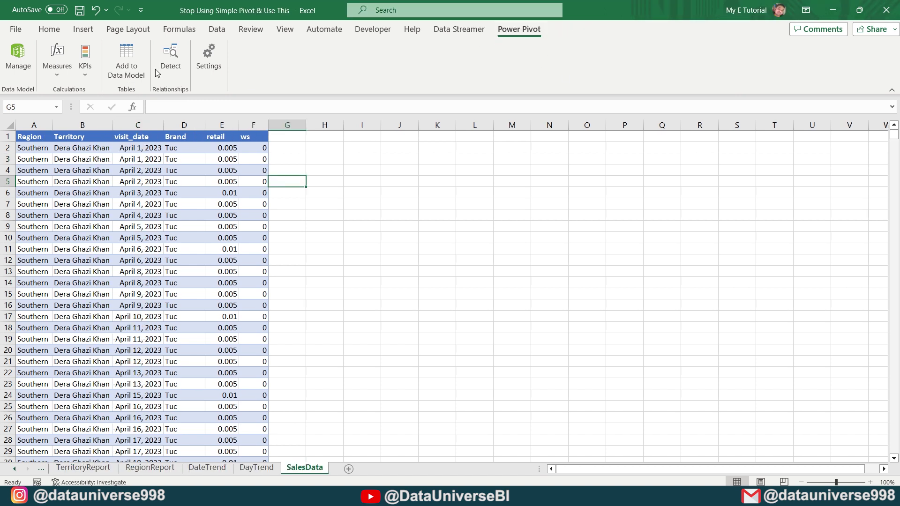
Enable the Microsoft Power Pivot for Excel COM add-in from Excel Options.
click(13, 34)
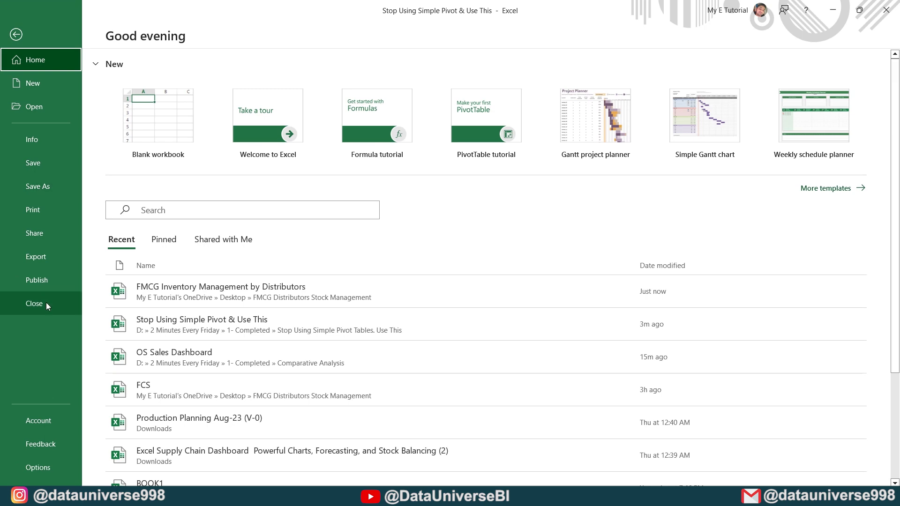
click(43, 466)
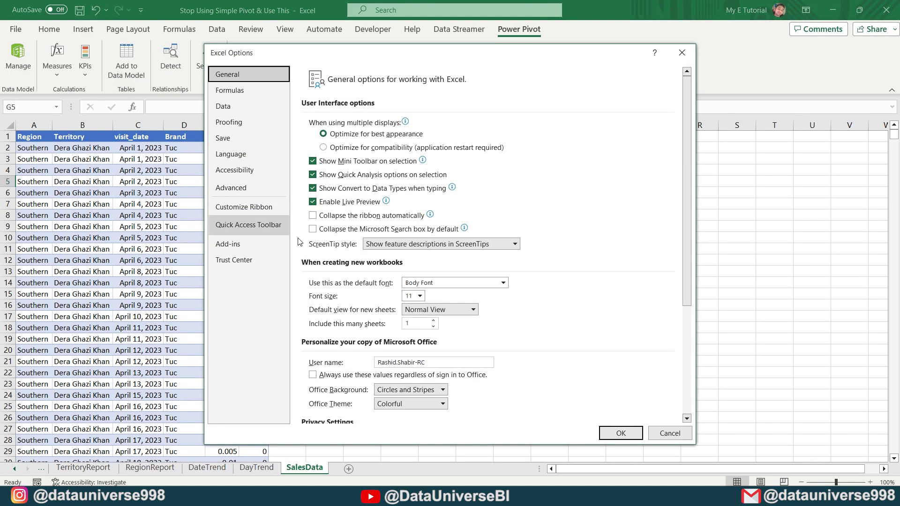
click(227, 245)
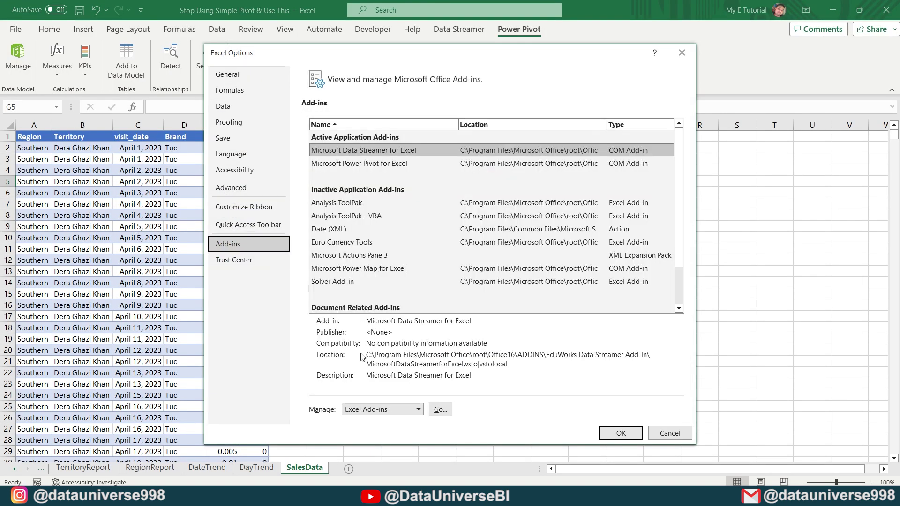
click(417, 409)
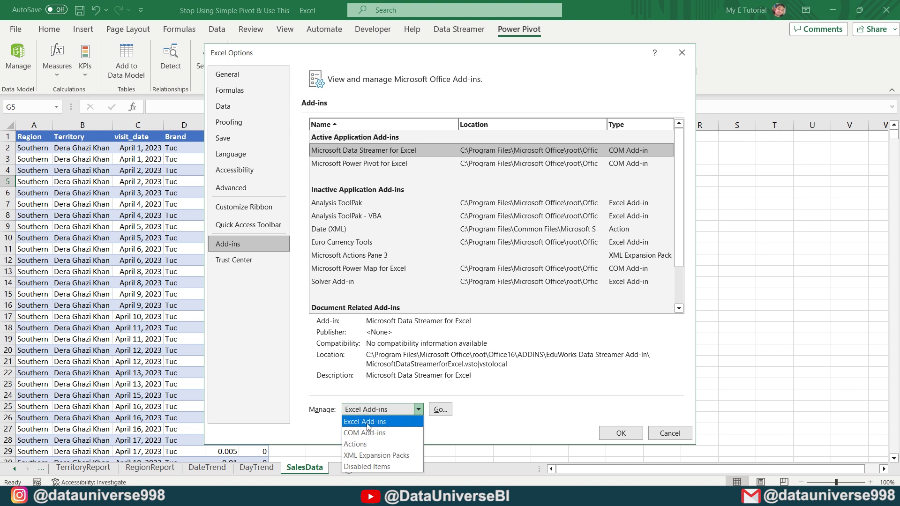
click(368, 433)
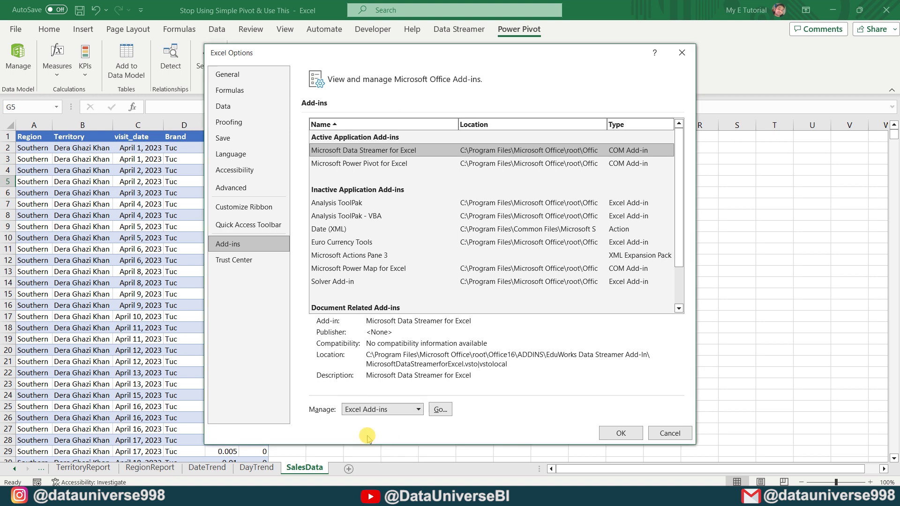
click(440, 410)
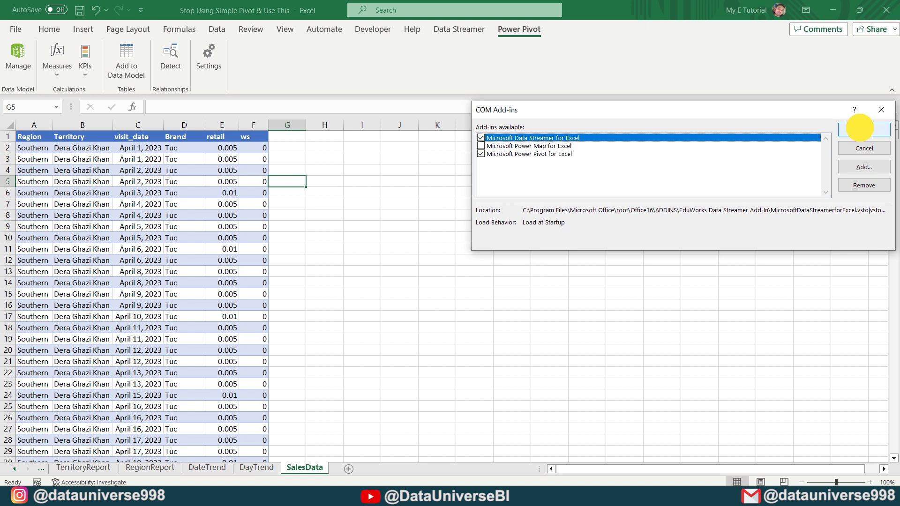
click(859, 127)
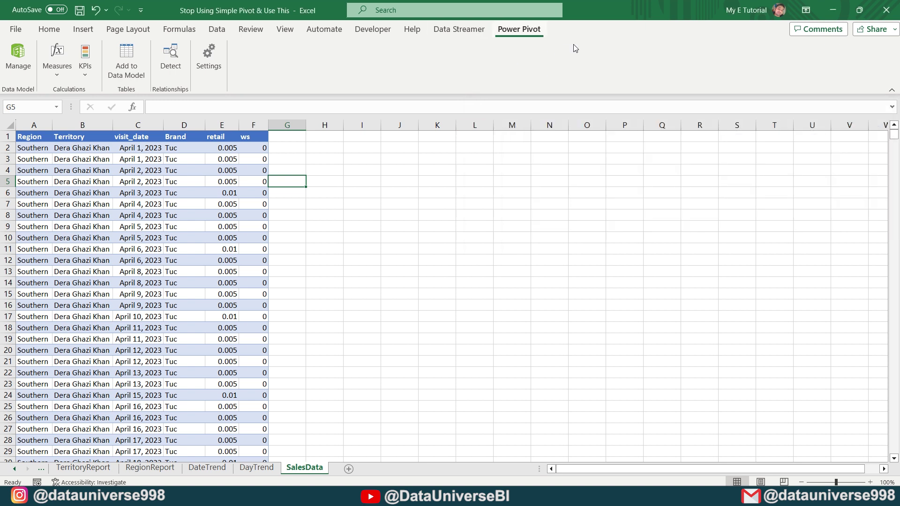
Add SalesData to the data model and create Ret_Sales := SUM(SalesData[retail]).
click(123, 69)
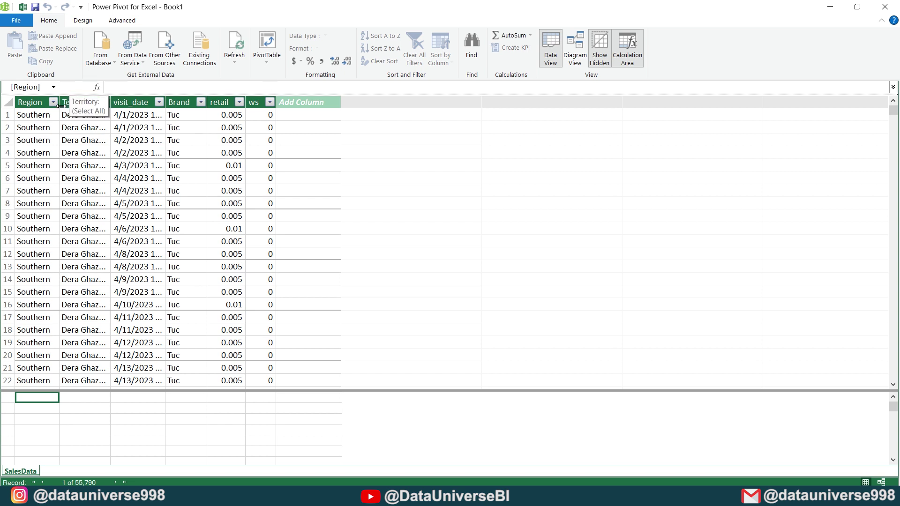
drag(60, 103, 136, 103)
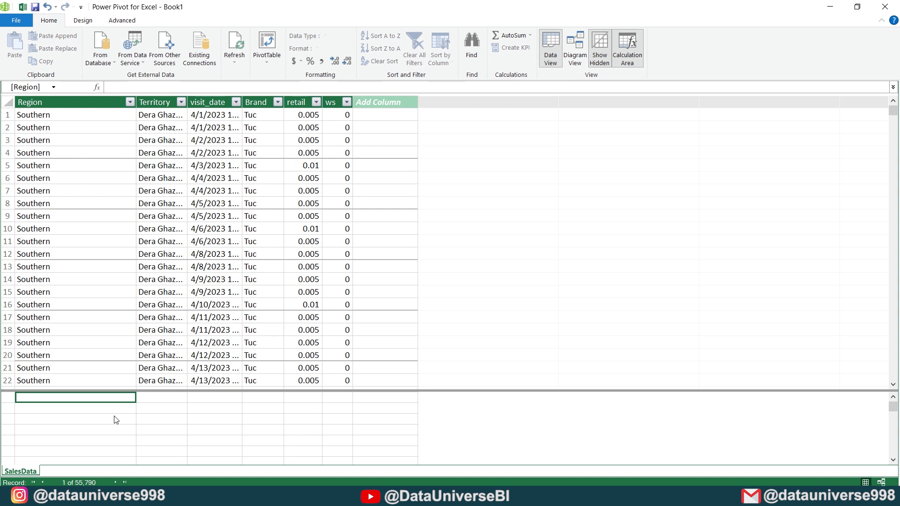
text(Ret)
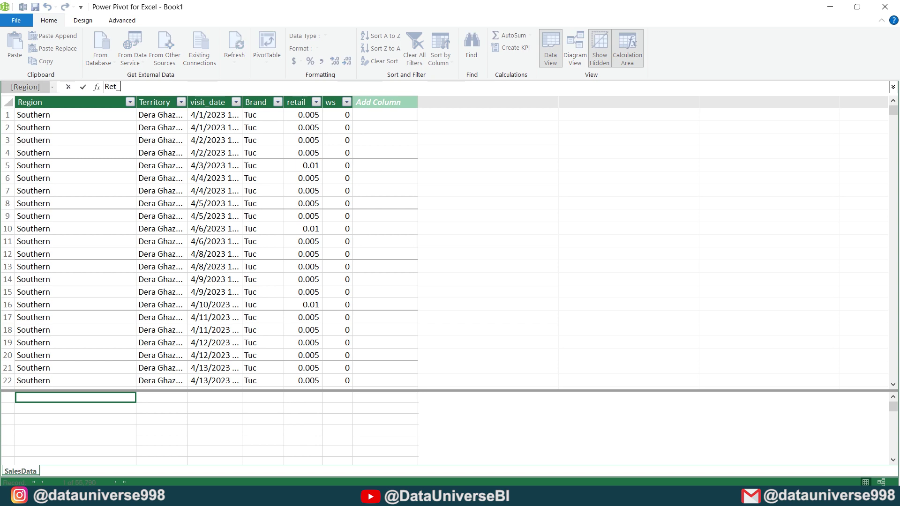
text(_Sales := SUM()
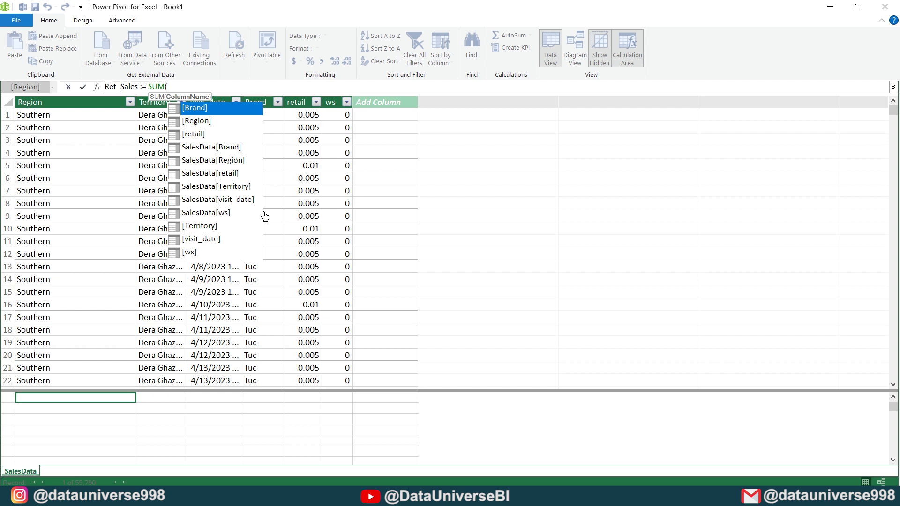
click(300, 101)
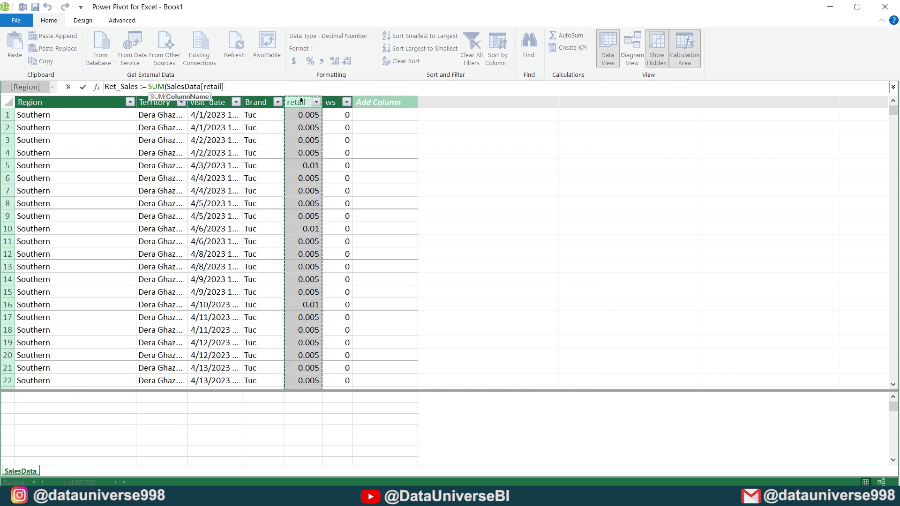
text())
key(Return)
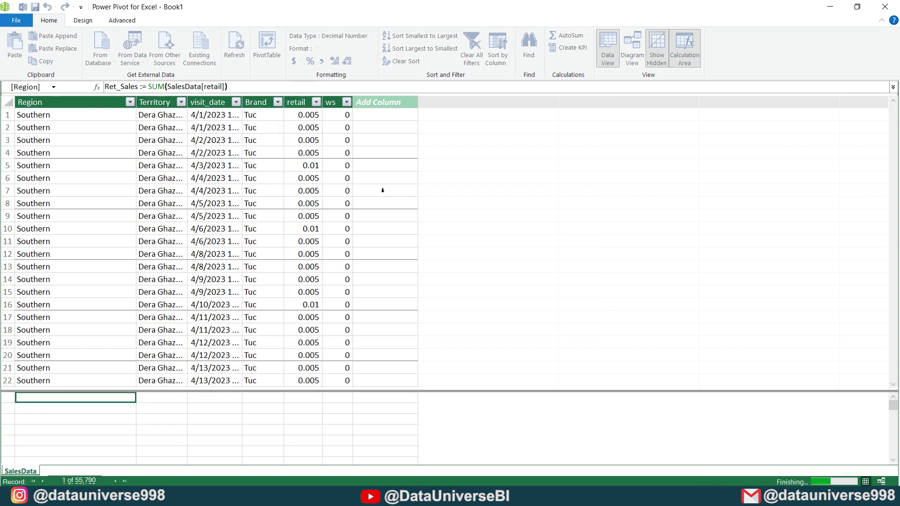
Create the WS_ Sales := SUM(SalesData[ws]) measure and begin a Tot_Sales measure.
key(Down)
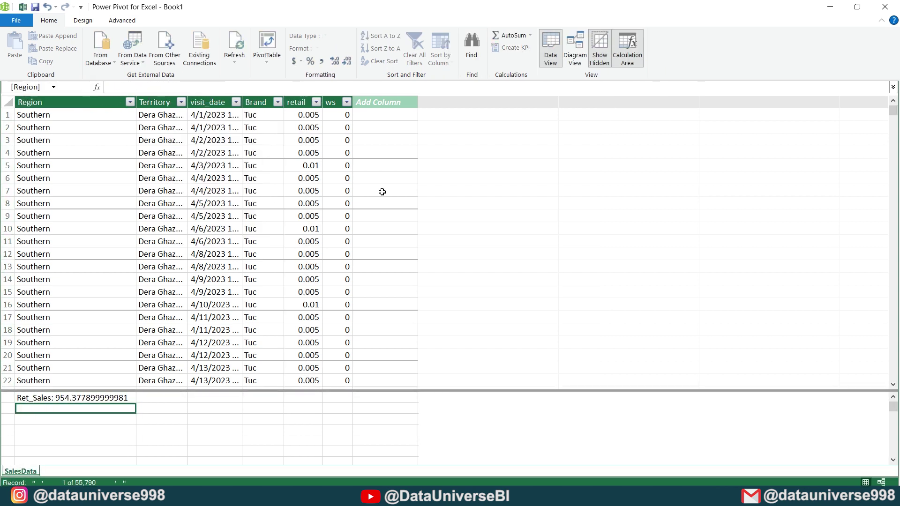
text(WS)
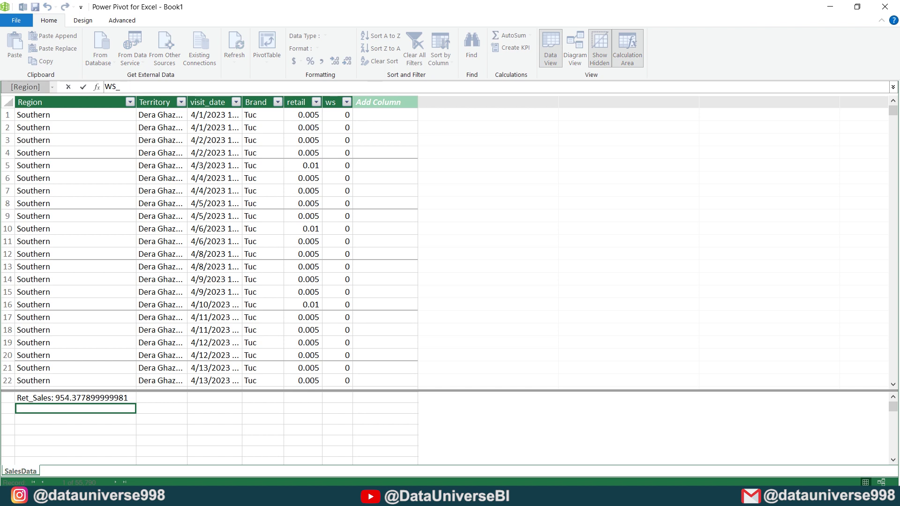
text(_ Sales := SUM()
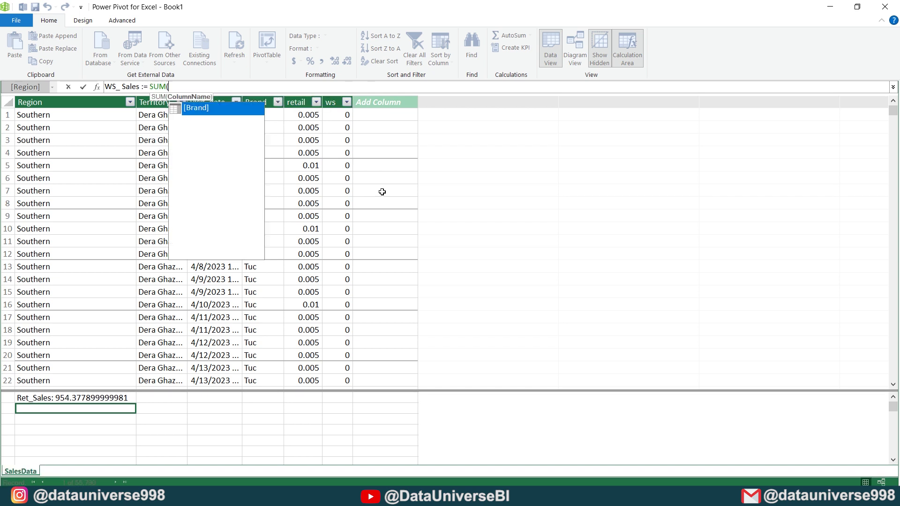
click(332, 101)
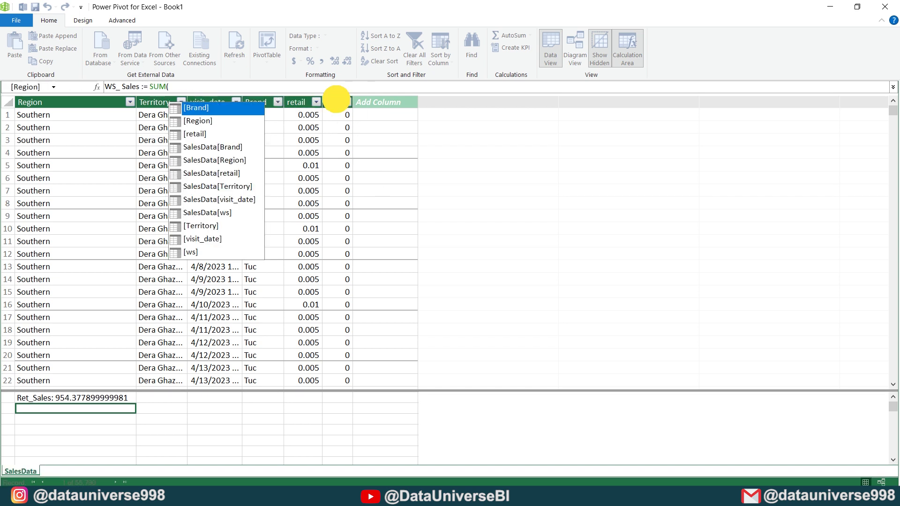
text())
key(Return)
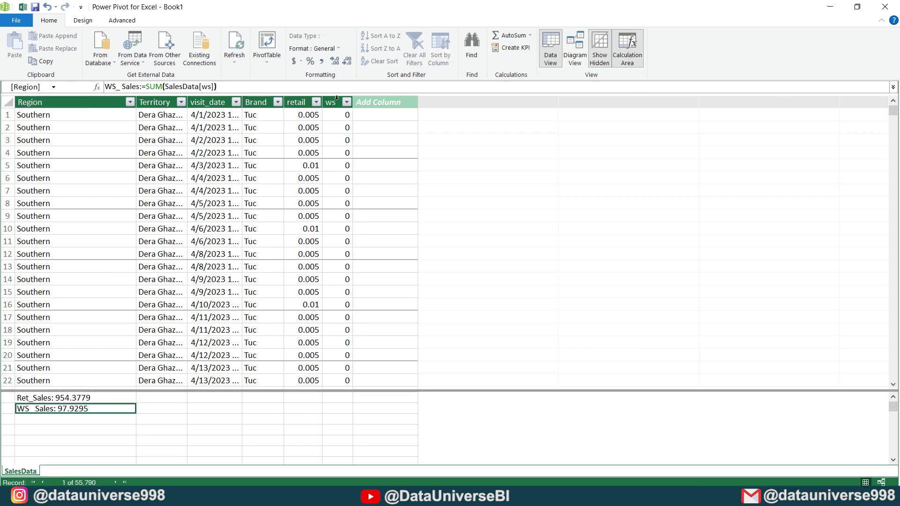
text(Tot_Sa)
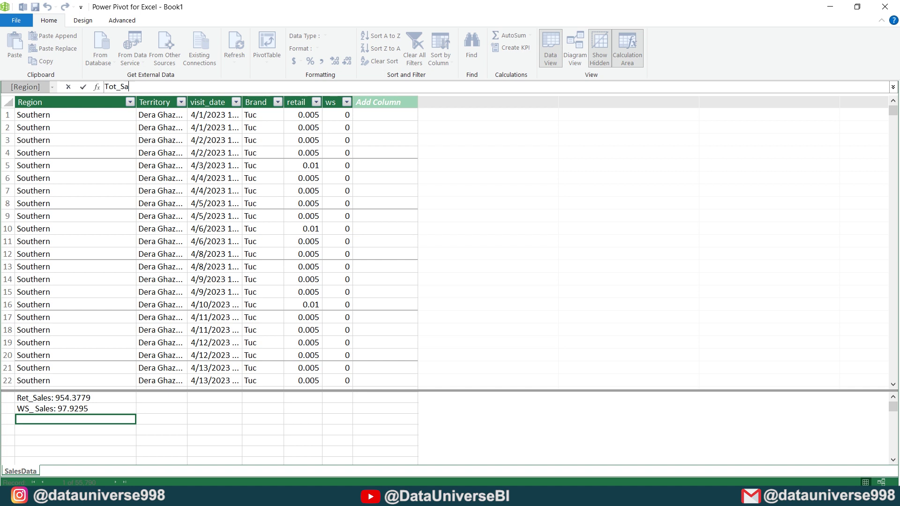
text(les :=)
Complete Tot_Sales := [Ret_Sales]+[WS_ Sales] (1052.3074) and select all three measures.
click(99, 401)
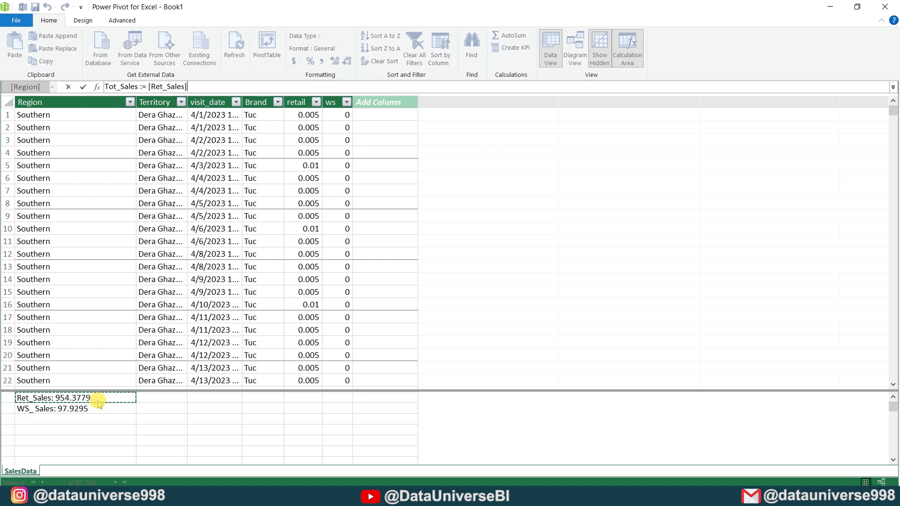
text(+)
click(89, 409)
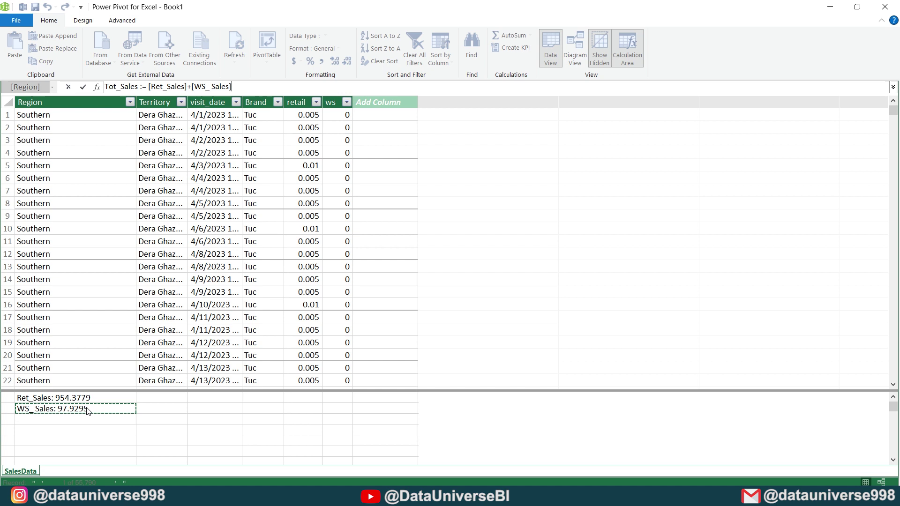
key(Return)
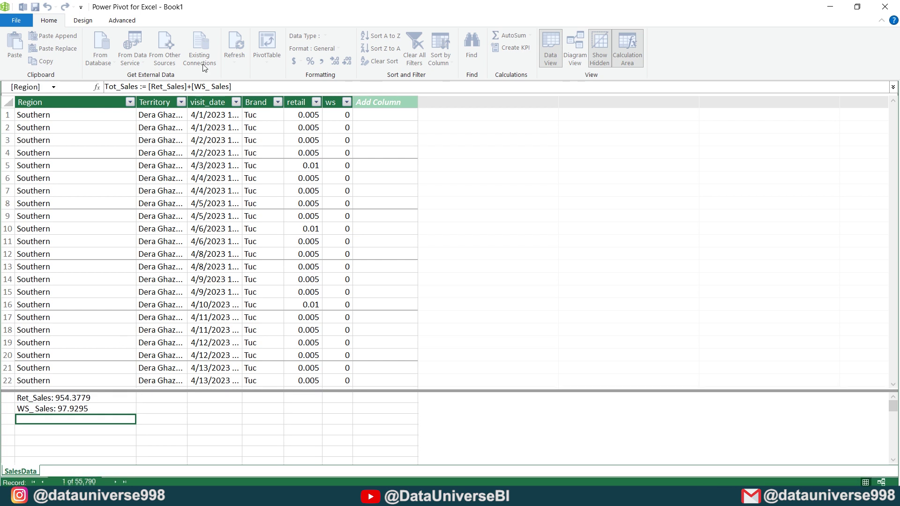
key(shift+Up)
key(shift+Up)
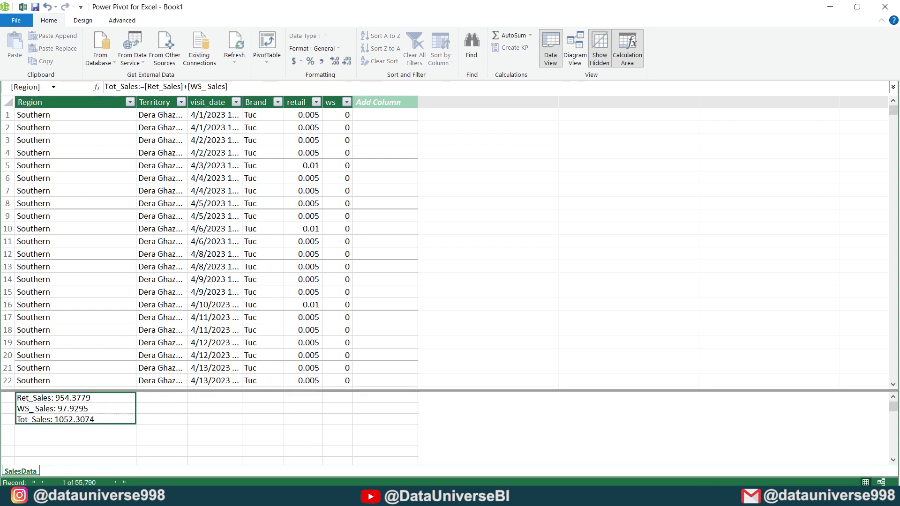
Give Ret_Sales, WS_ Sales and Tot_Sales comma style with one decimal place.
click(322, 62)
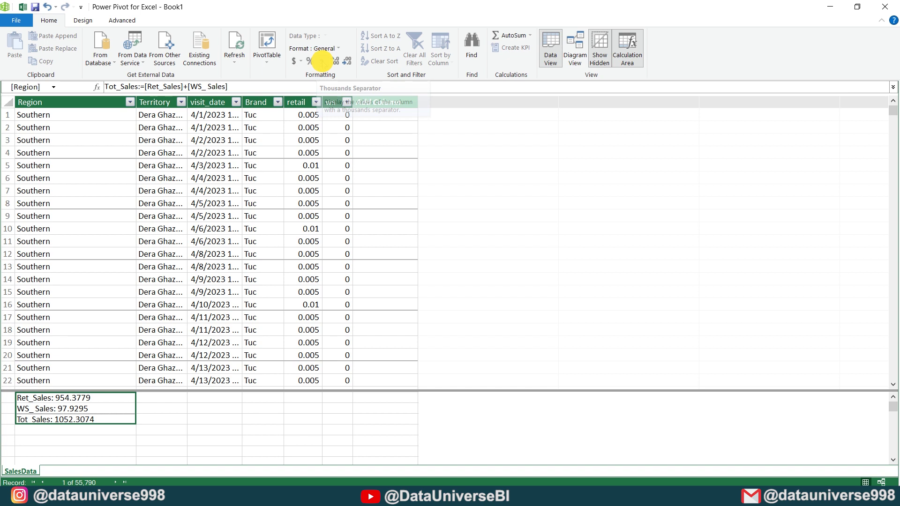
click(348, 62)
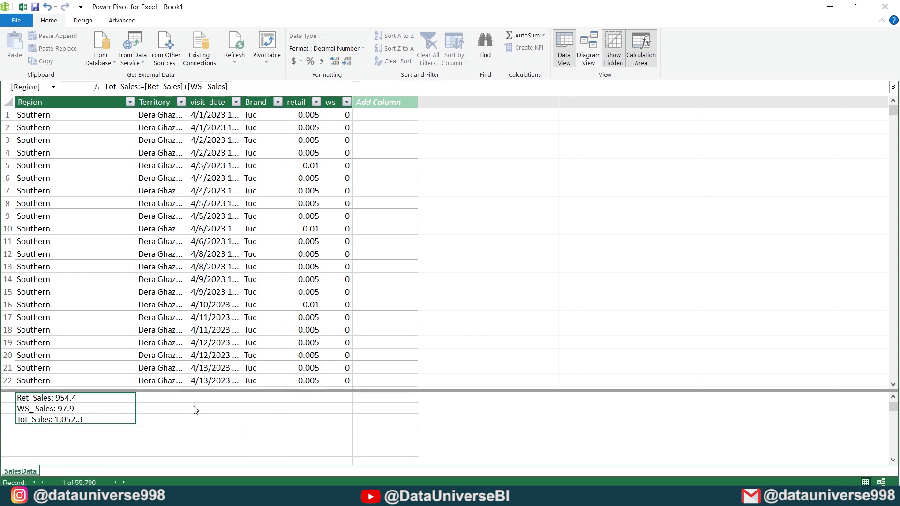
key(Down)
key(Up)
key(Up)
key(Up)
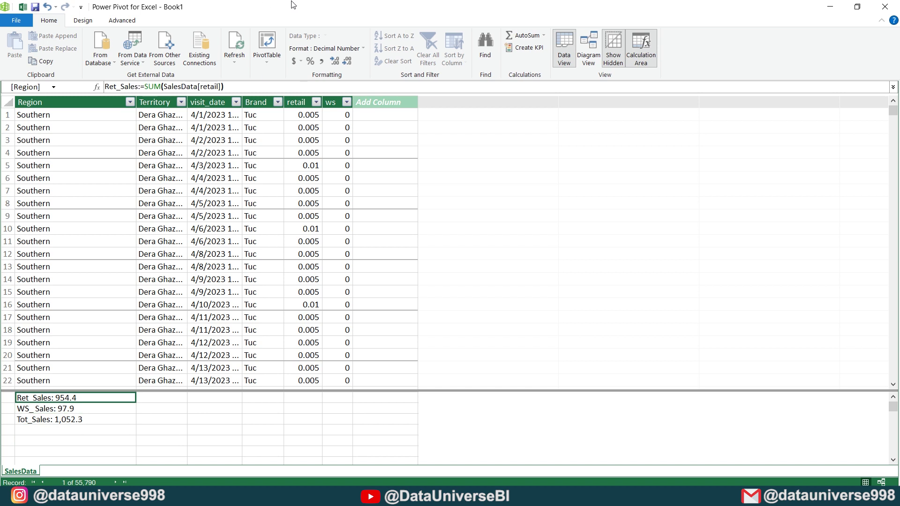
click(266, 65)
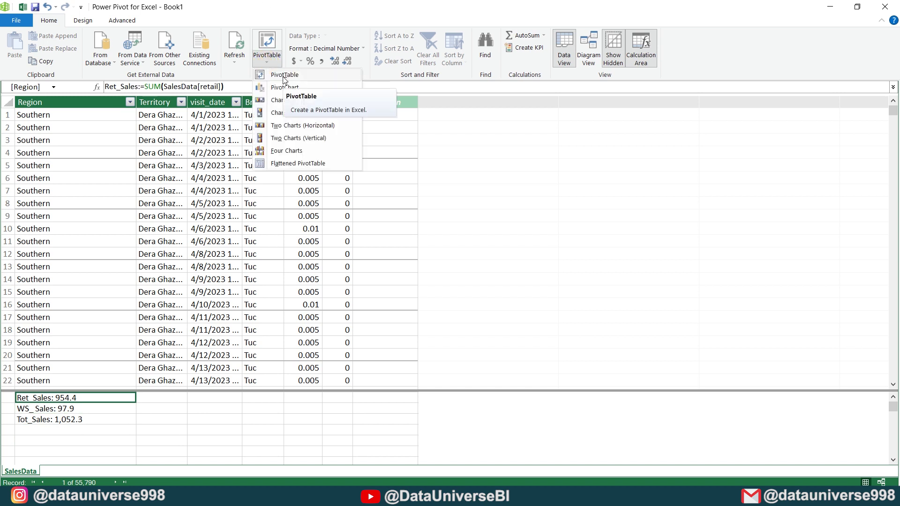
Insert a data-model PivotTable on a new sheet named Report, then return to SalesData.
click(283, 76)
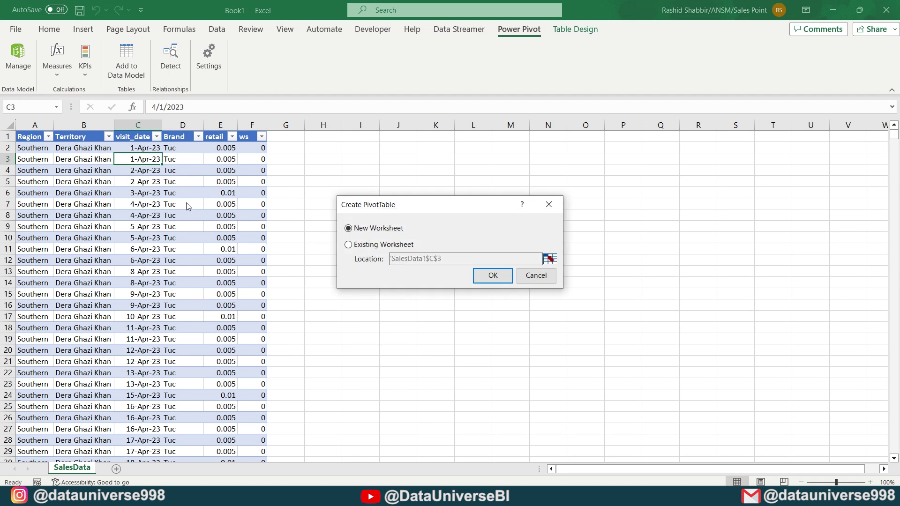
click(483, 276)
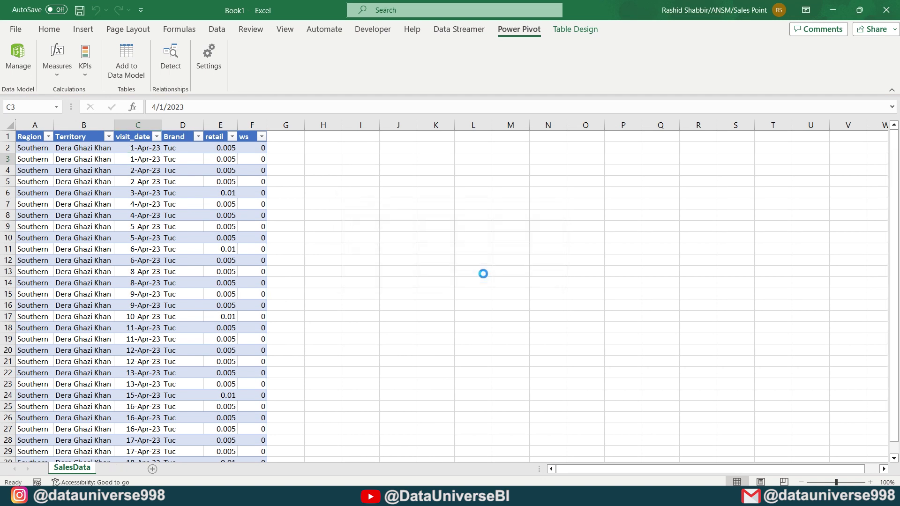
double_click(67, 467)
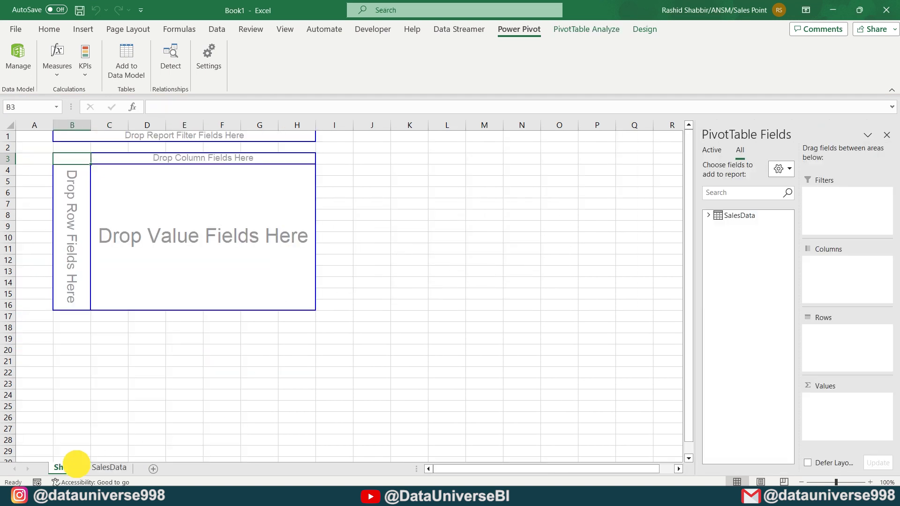
text(Report)
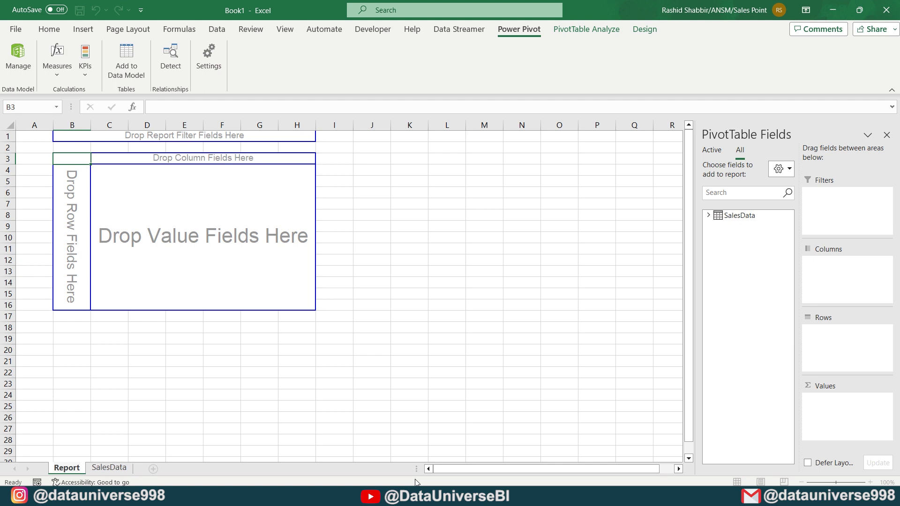
key(Return)
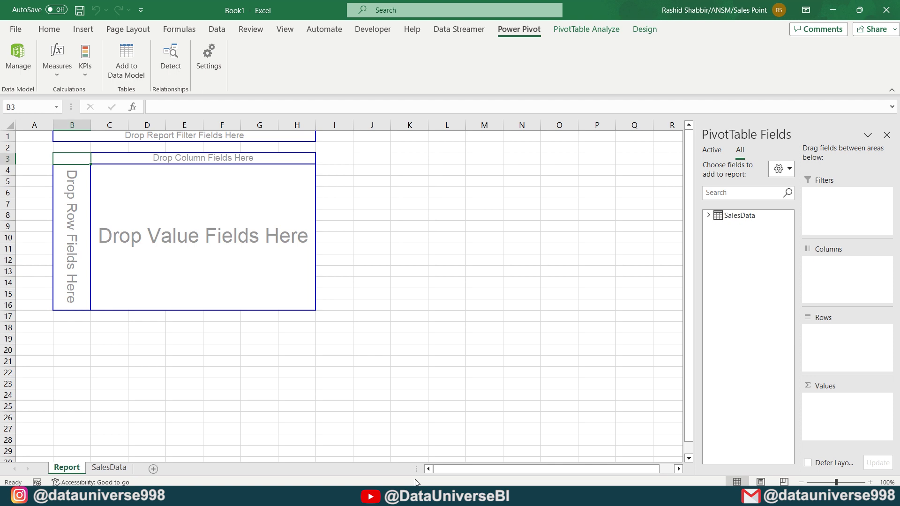
key(ctrl+Page_Down)
Add a Day header in G1 to create a new table column.
click(284, 137)
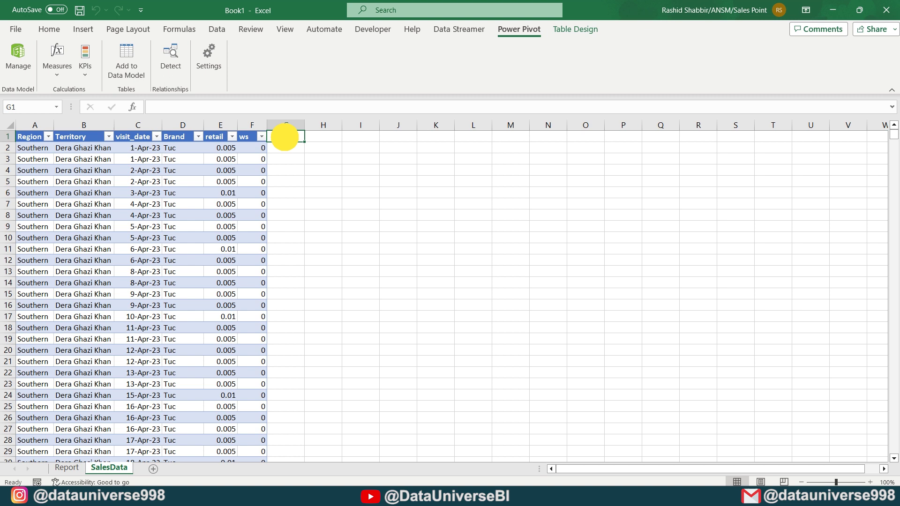
text(Day)
key(Return)
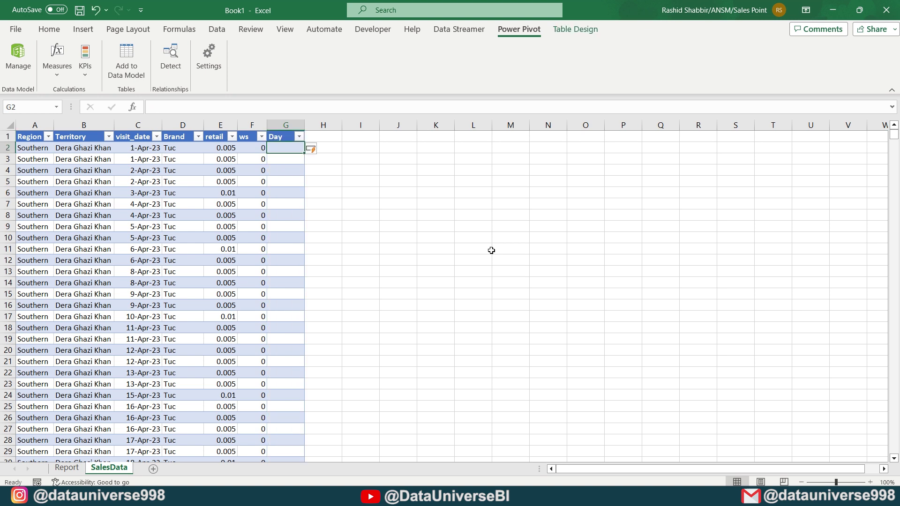
text(=fo)
key(Down)
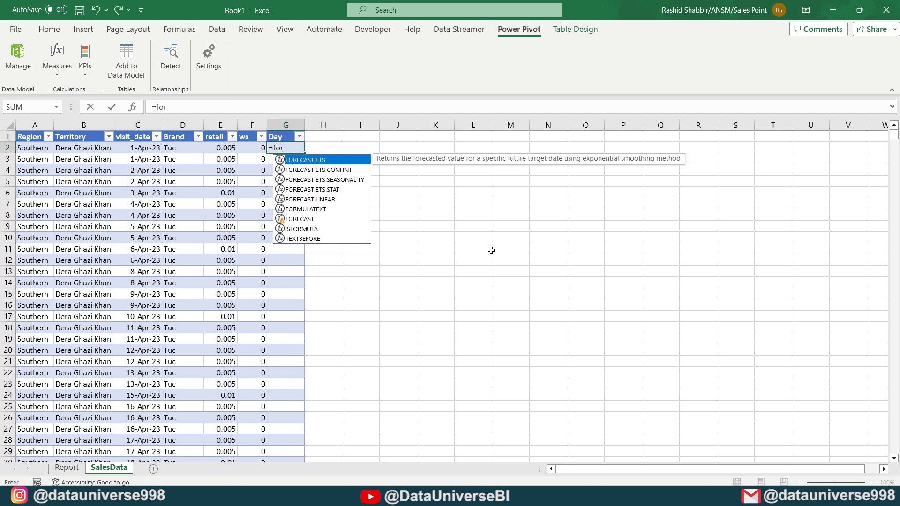
key(Tab)
key(Escape)
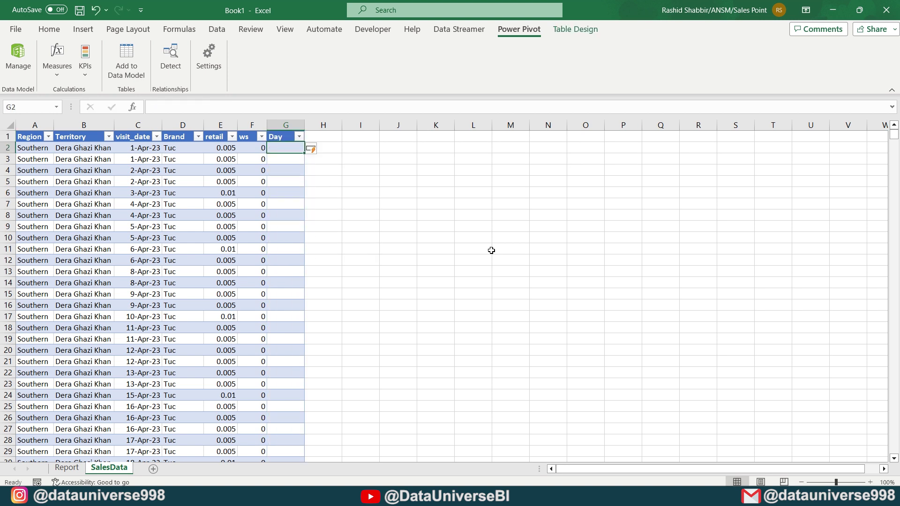
Fill the Day column with =TEXT([@[visit_date]],"DD") to show two-digit day numbers.
text(=text)
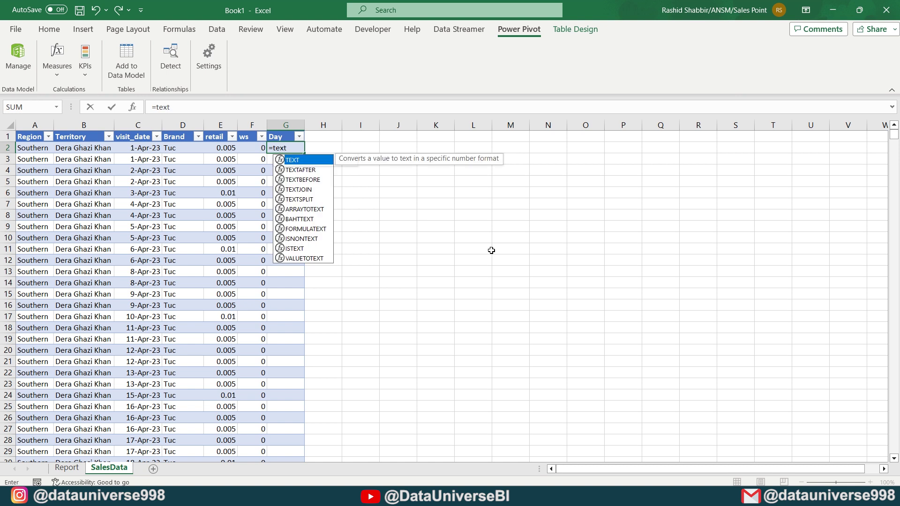
key(Tab)
key(Left)
key(Left)
key(Left)
key(Left)
text(,)
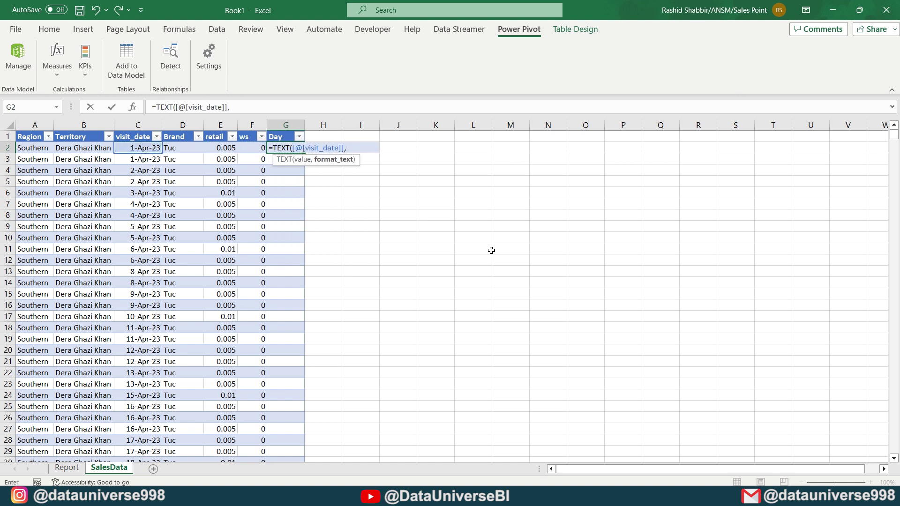
text("DD"))
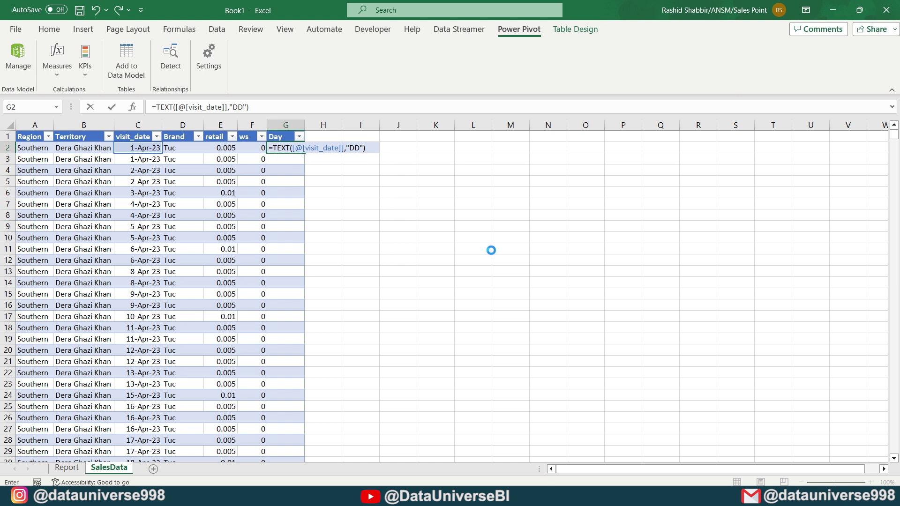
key(Return)
key(Left)
key(Right)
key(Up)
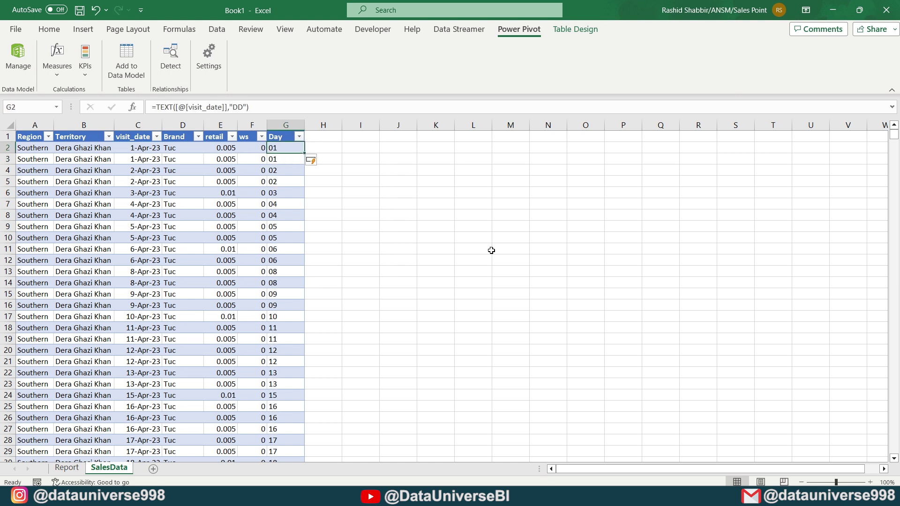
key(ctrl+Page_Up)
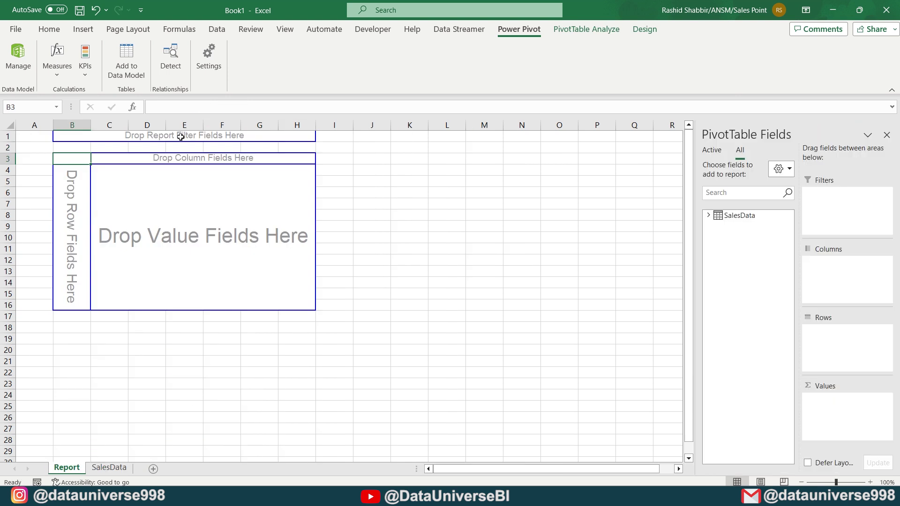
Refresh All data and expand SalesData in the PivotTable Fields list to reveal Day.
click(215, 29)
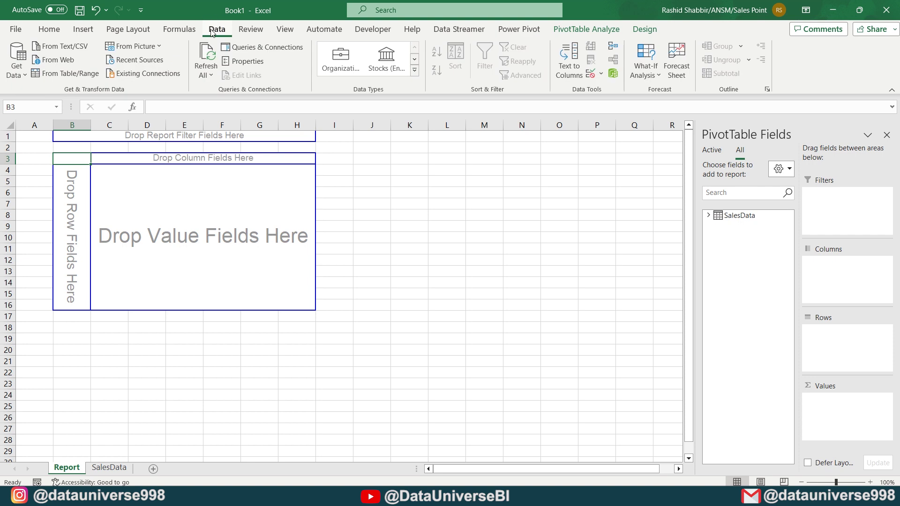
click(206, 75)
click(221, 90)
click(710, 217)
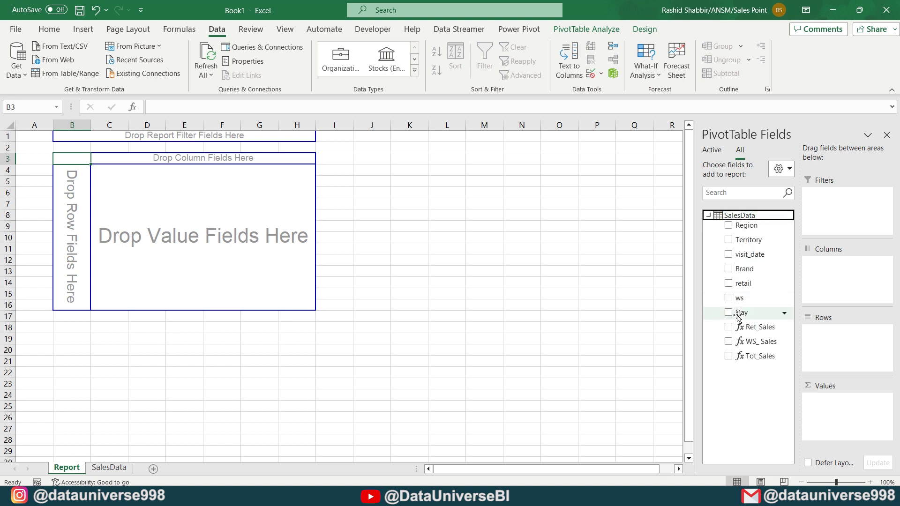
Put Day in Rows and Ret_Sales, WS_ Sales, Tot_Sales in Values, then check daily figures.
drag(737, 317, 830, 347)
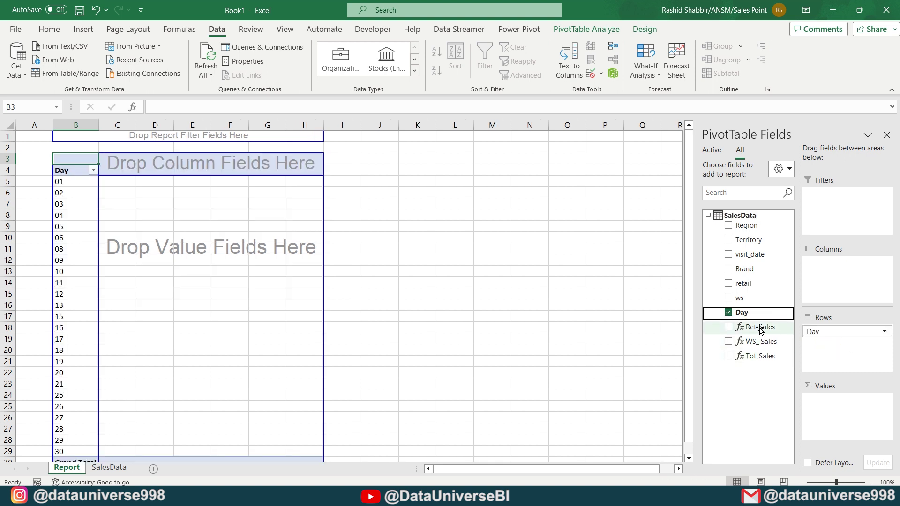
drag(755, 327, 829, 410)
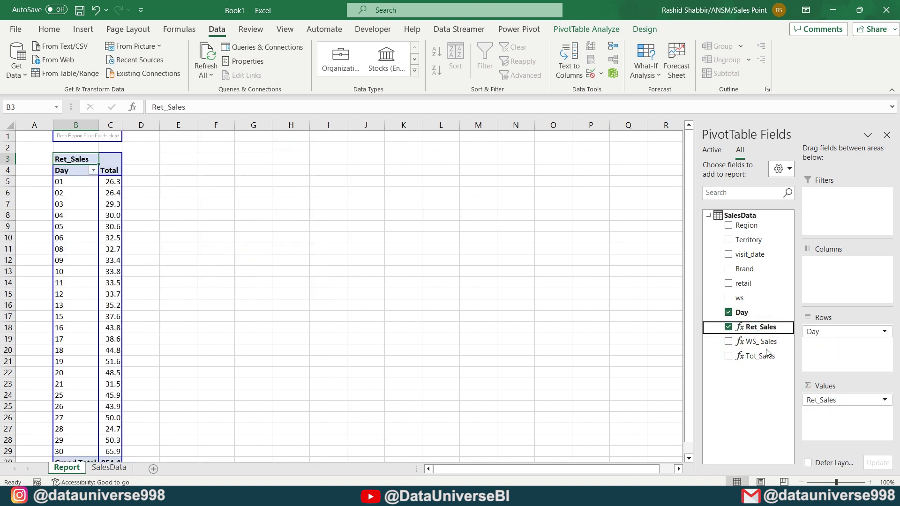
drag(755, 341, 824, 419)
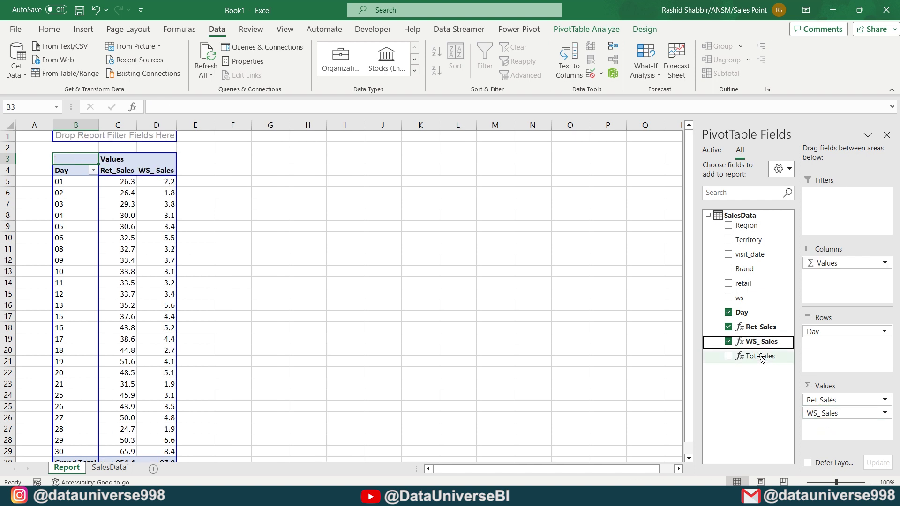
drag(761, 356, 839, 428)
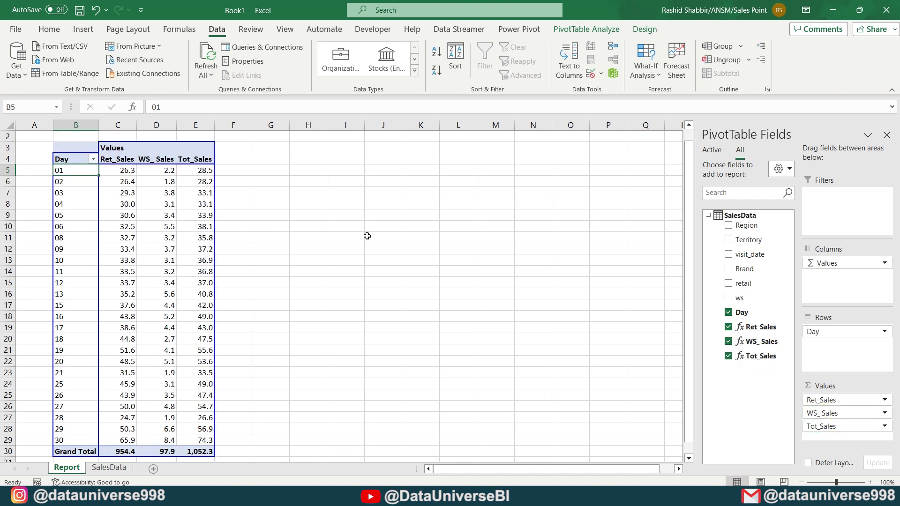
key(Right)
key(Right)
key(Right)
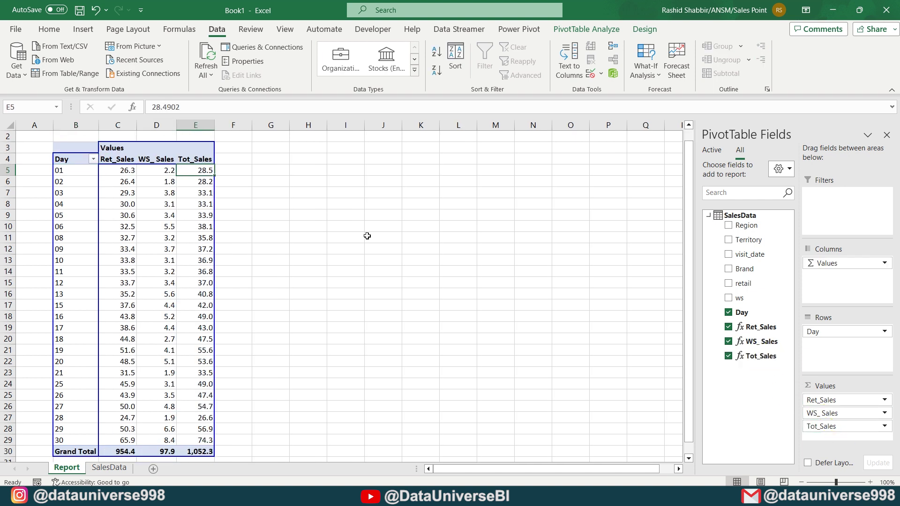
key(Left)
key(Down)
key(Left)
key(Left)
key(Right)
key(Right)
key(Right)
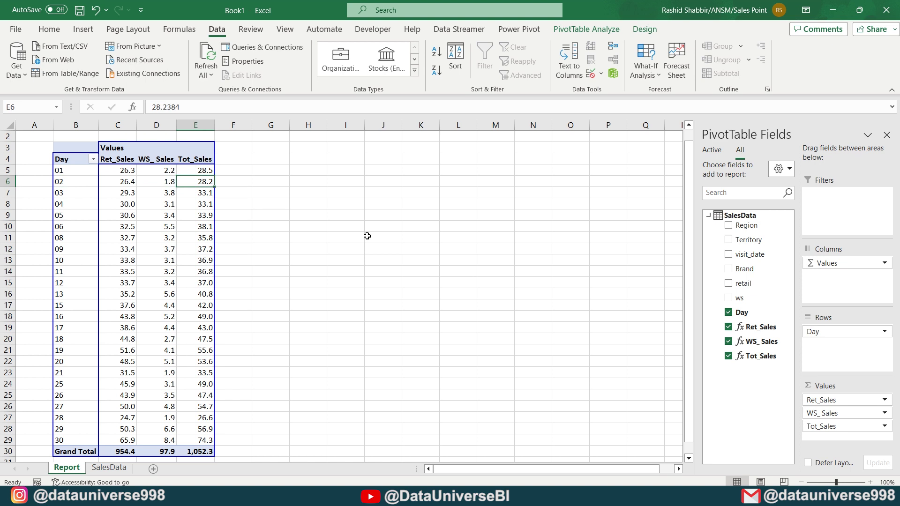
key(Left)
key(Up)
key(Up)
key(Left)
key(ctrl+shift+Down)
key(Right)
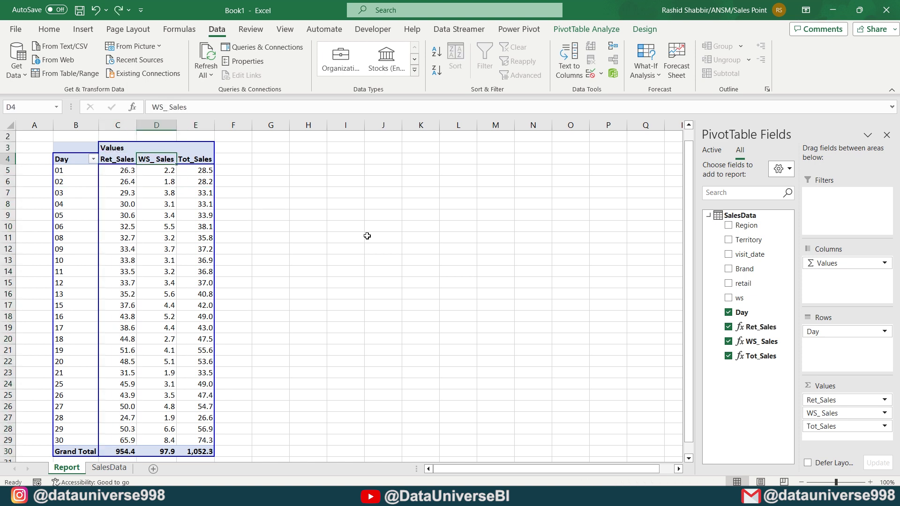
key(ctrl+shift+Down)
key(Right)
key(ctrl+shift+Down)
key(Down)
key(Down)
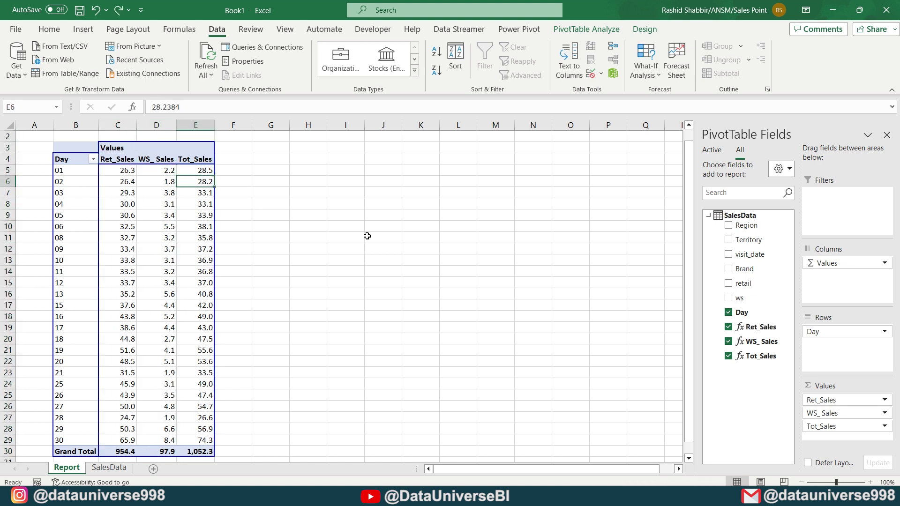
key(Up)
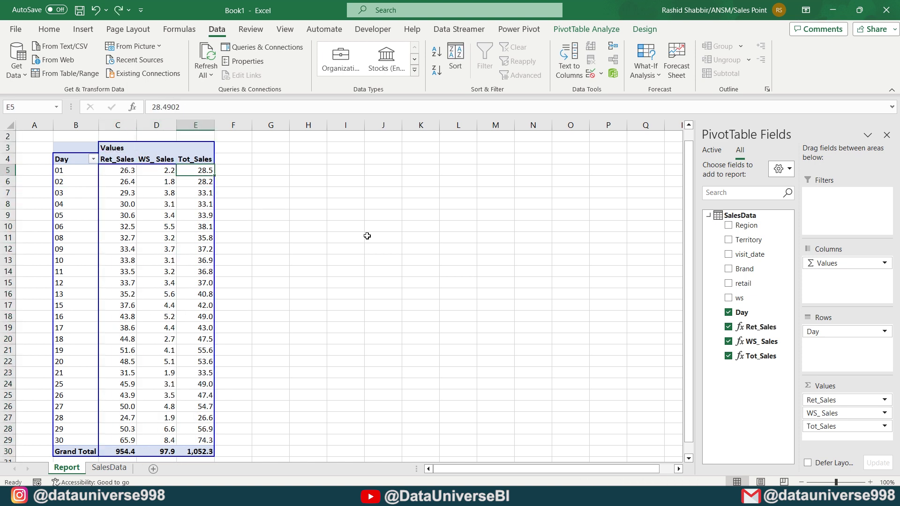
click(755, 357)
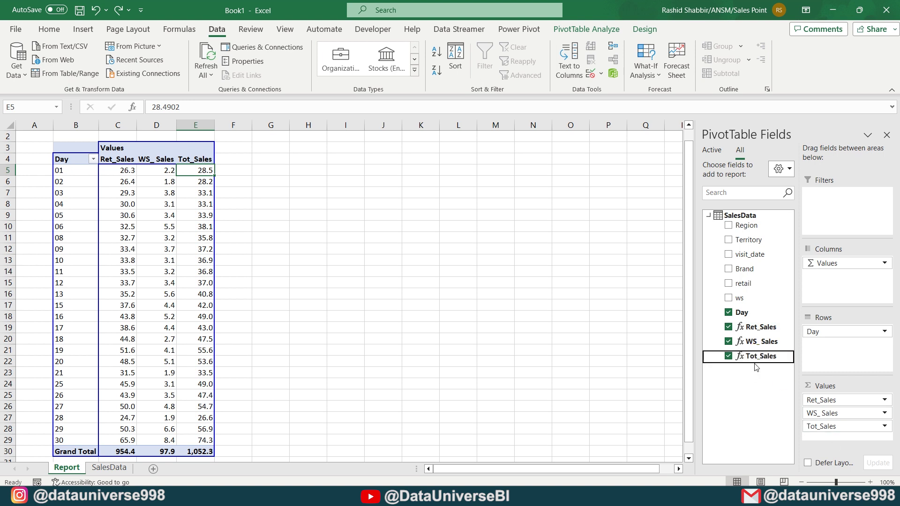
Add Tot_Sales to Values again, named Sales Contri. and shown as % of Grand Total.
drag(756, 367, 868, 437)
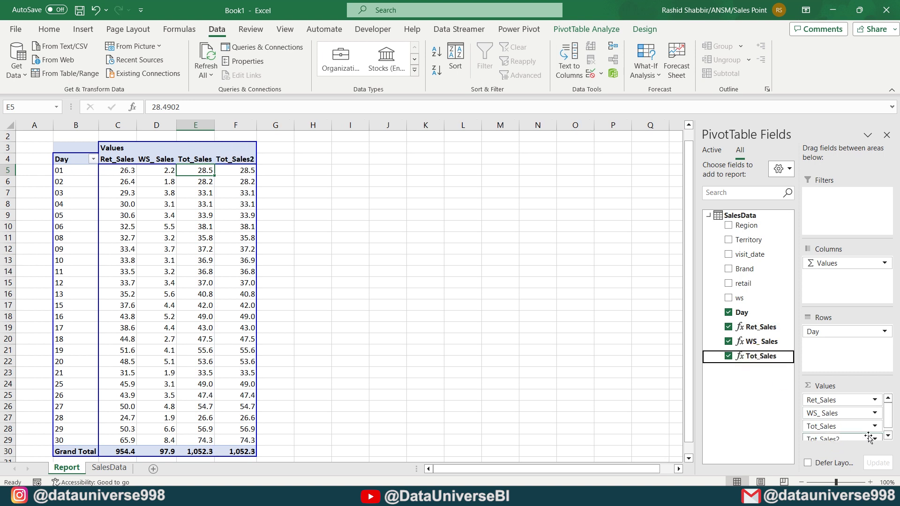
click(874, 438)
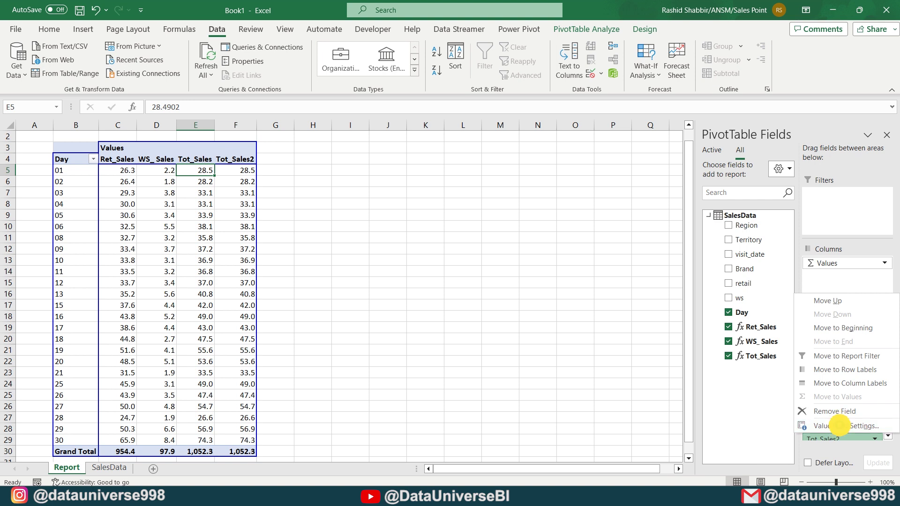
click(839, 426)
click(643, 146)
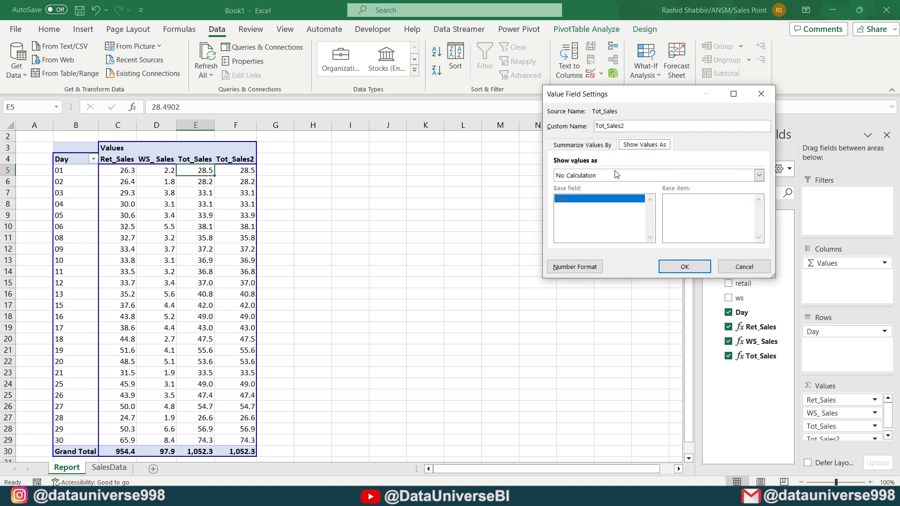
click(637, 126)
key(ctrl+a)
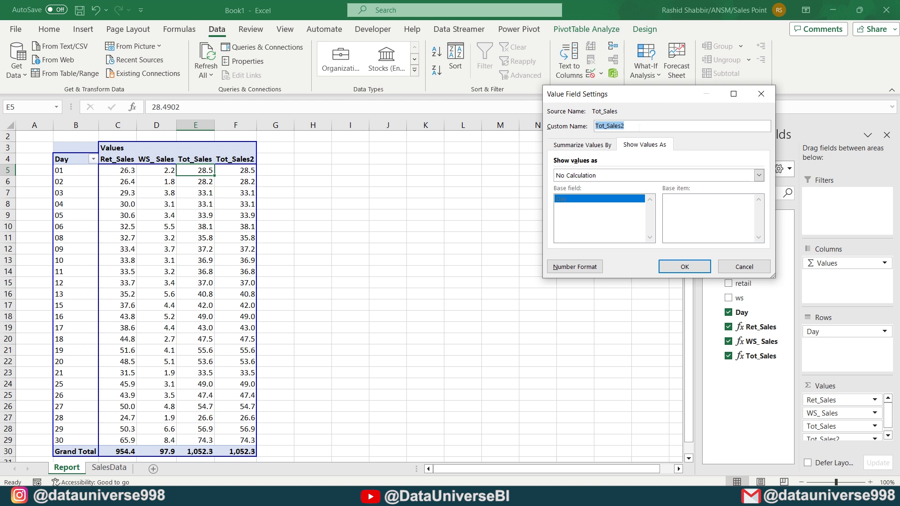
text(s)
click(758, 176)
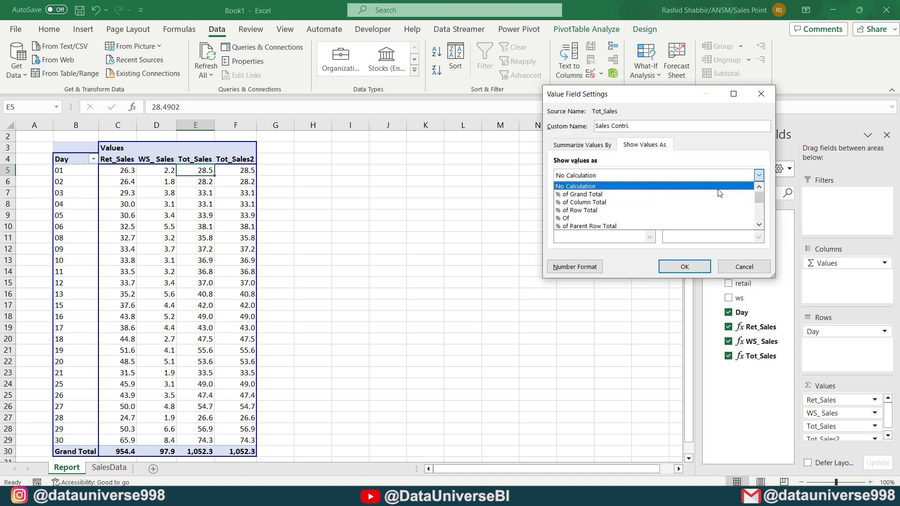
click(575, 195)
click(684, 266)
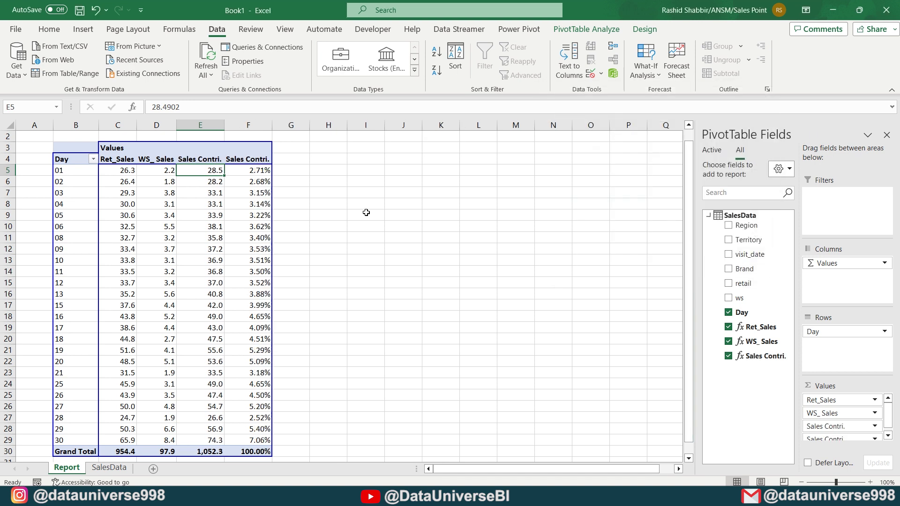
Check day 01's 2.71% share against its sales values and the 100.00% grand total.
click(248, 170)
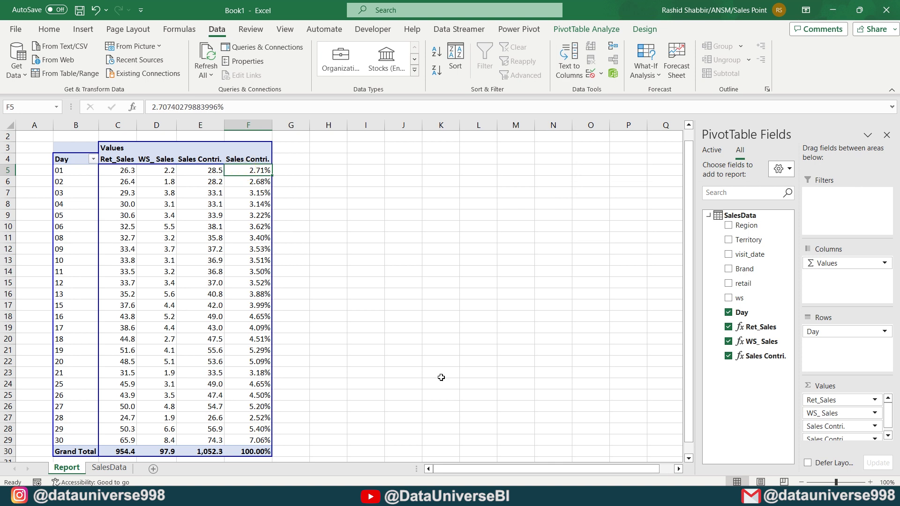
key(Left)
key(Right)
key(Left)
key(Left)
key(Left)
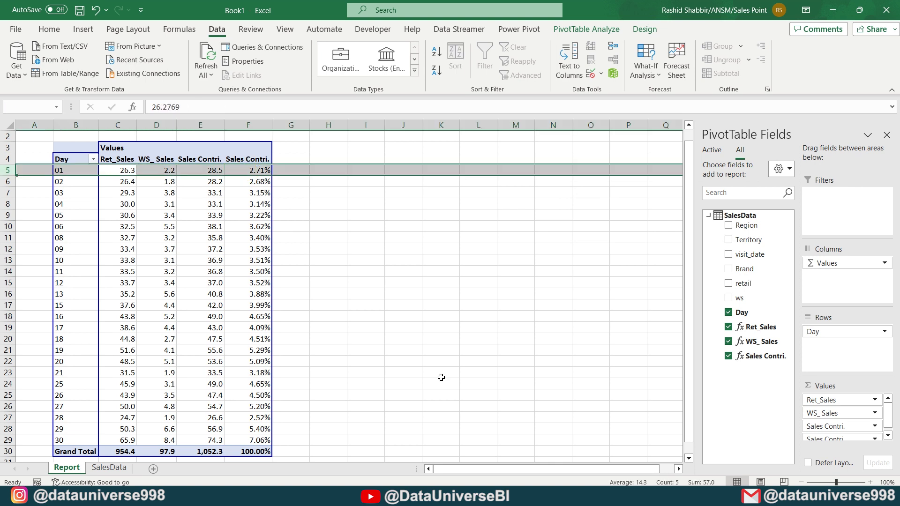
key(Right)
key(Right)
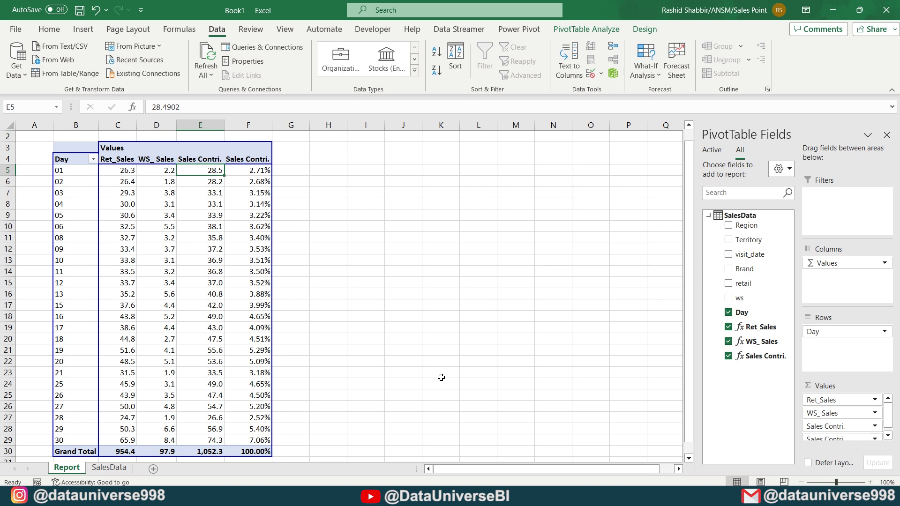
key(Right)
key(Left)
key(ctrl+Down)
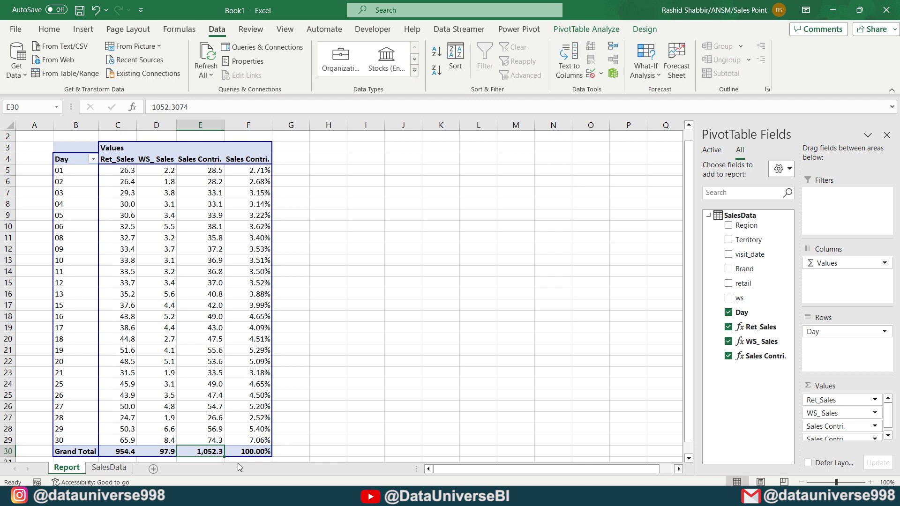
key(ctrl+Up)
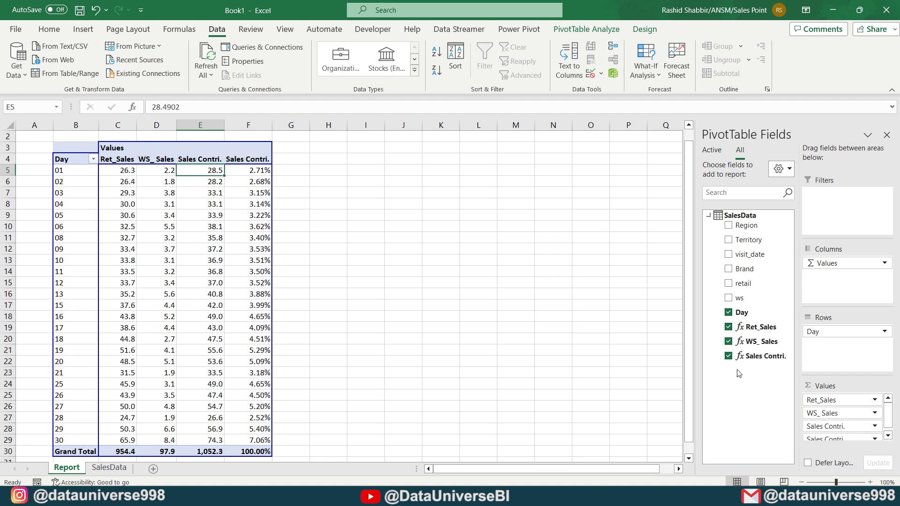
Add a Sales Contri.2 copy, named Running Total, shown as Running Total In with base field Day.
drag(748, 359, 841, 431)
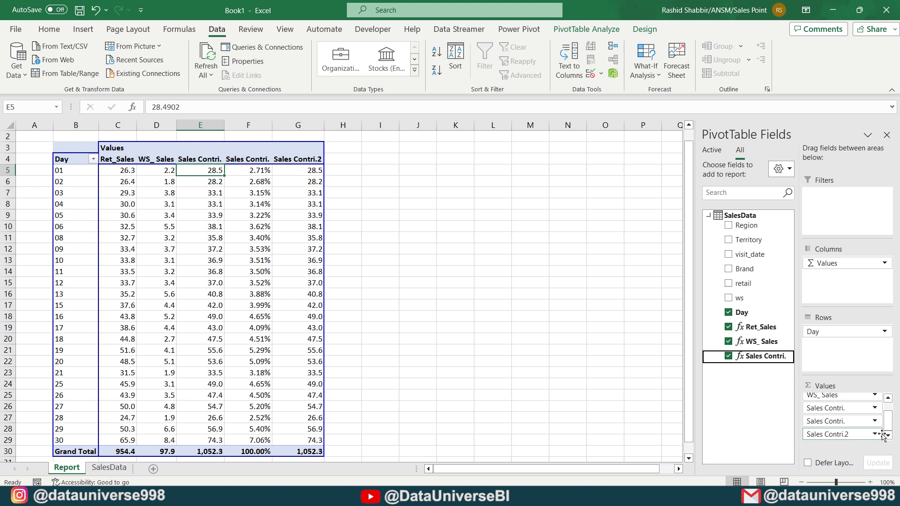
click(874, 434)
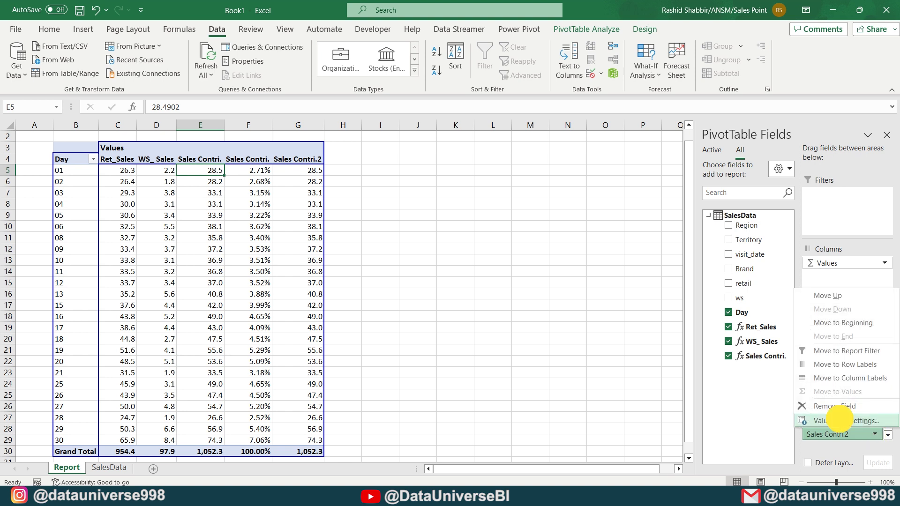
click(834, 418)
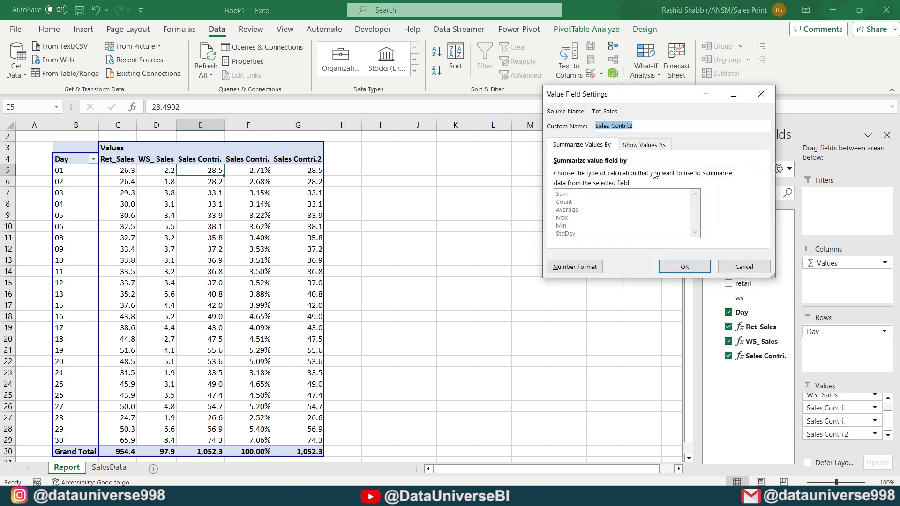
text(Running Total)
click(649, 151)
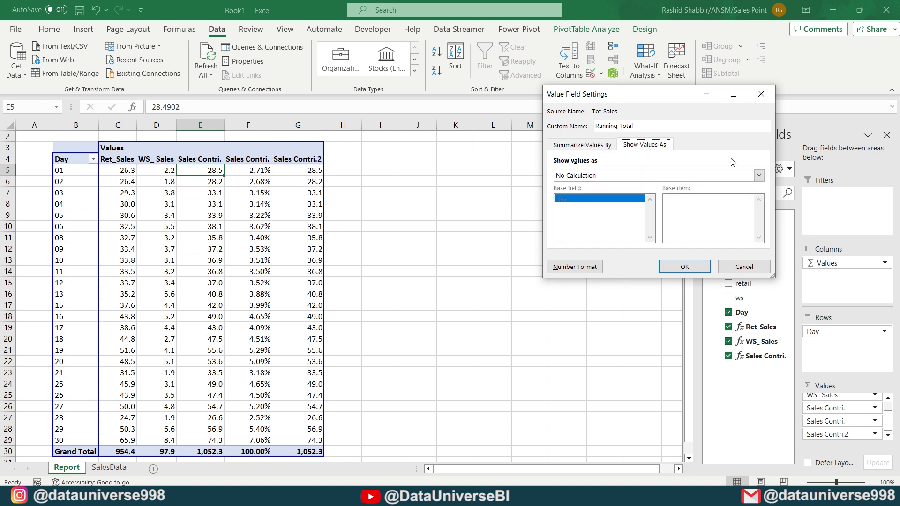
click(758, 175)
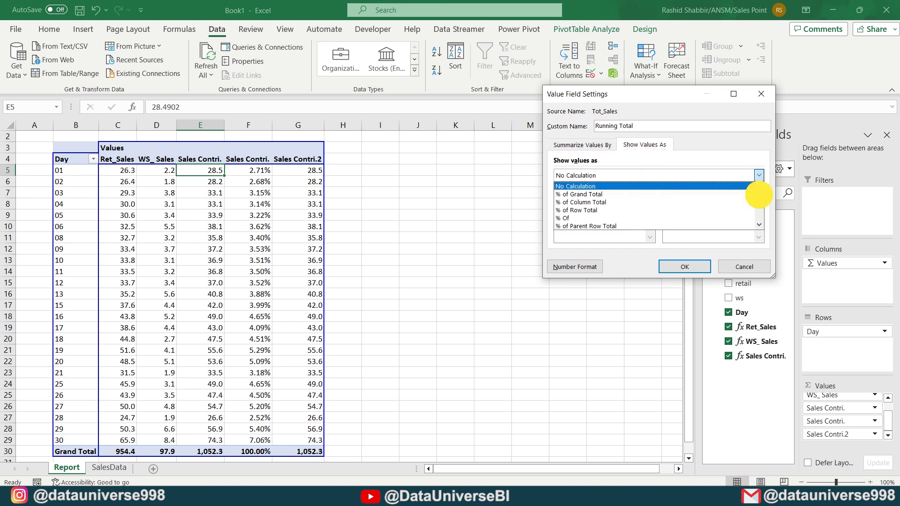
drag(758, 194, 758, 211)
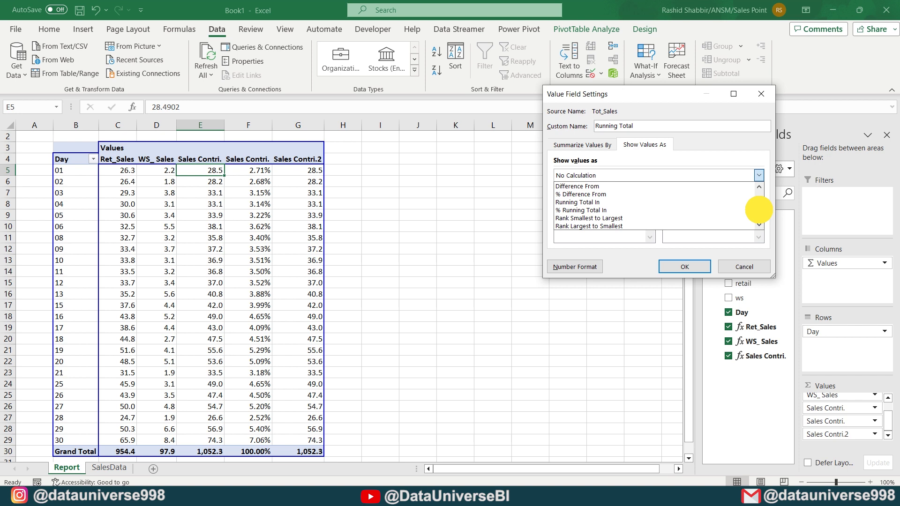
click(575, 202)
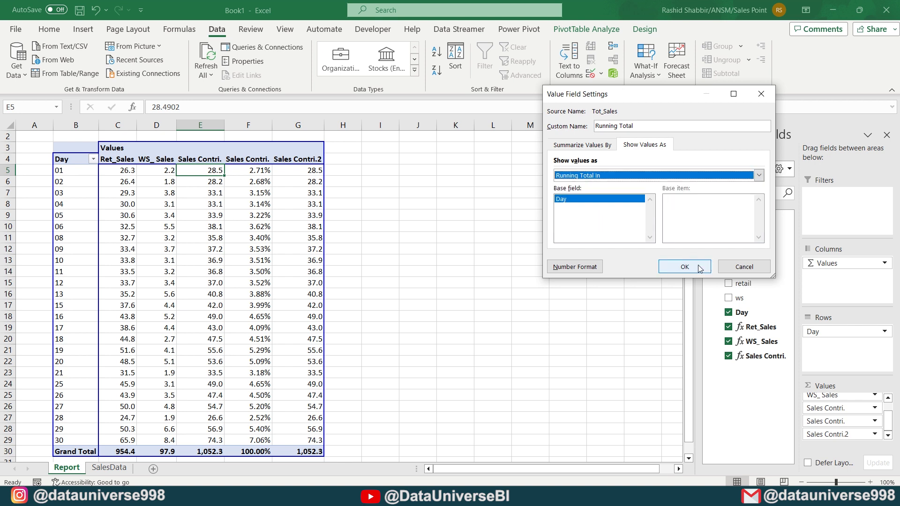
click(684, 266)
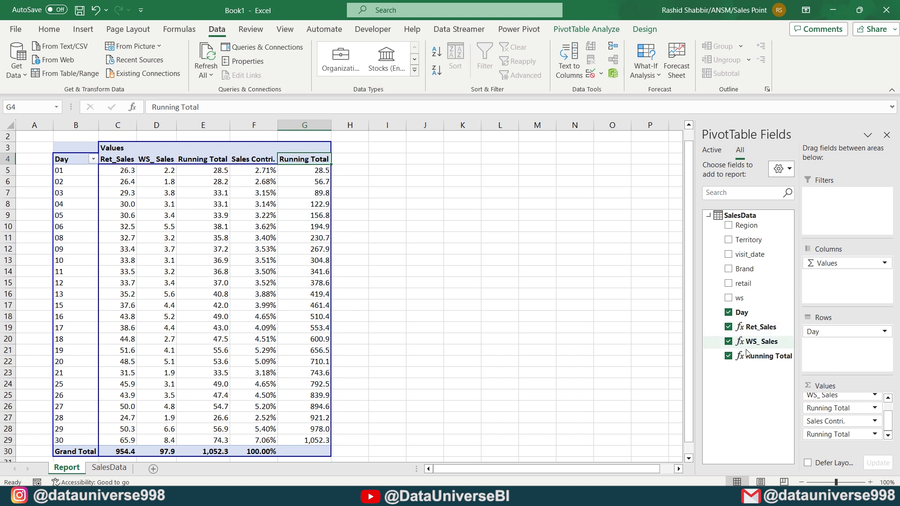
Add a Running Total2 copy shown as % Difference From the previous Day.
drag(747, 356, 828, 420)
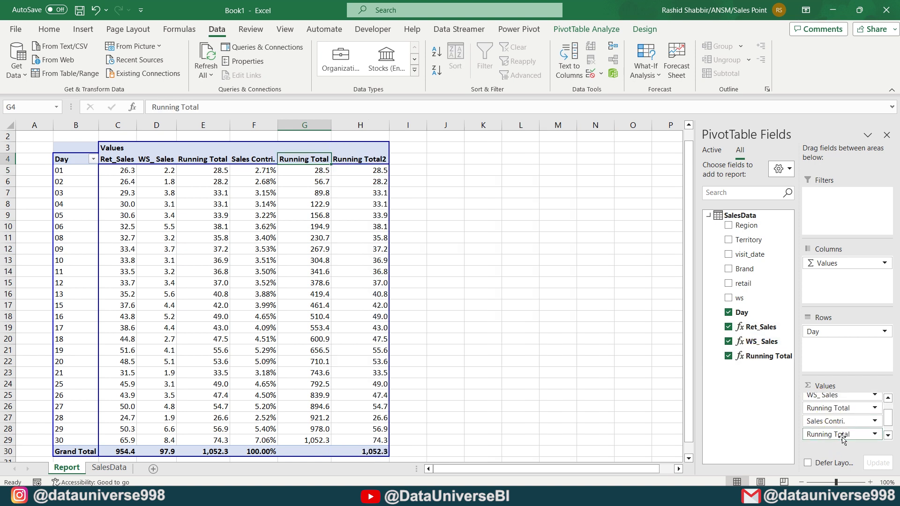
click(887, 435)
click(874, 434)
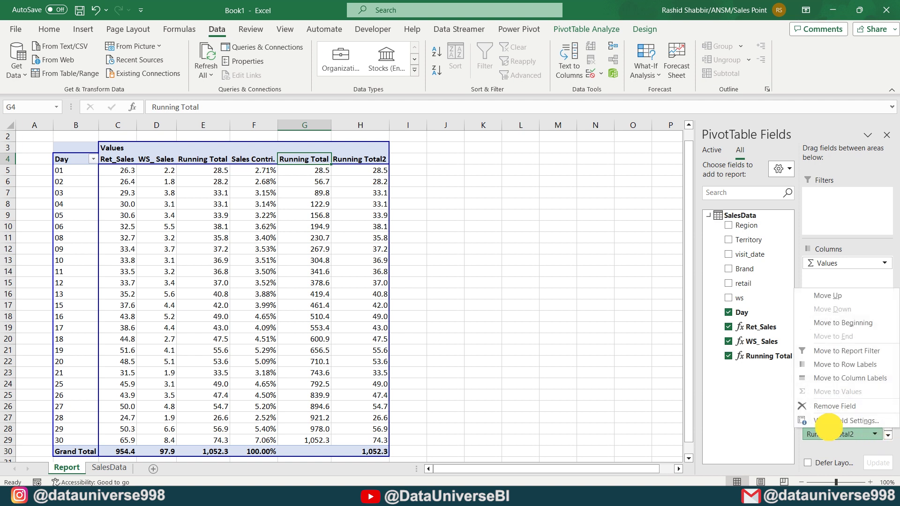
click(832, 421)
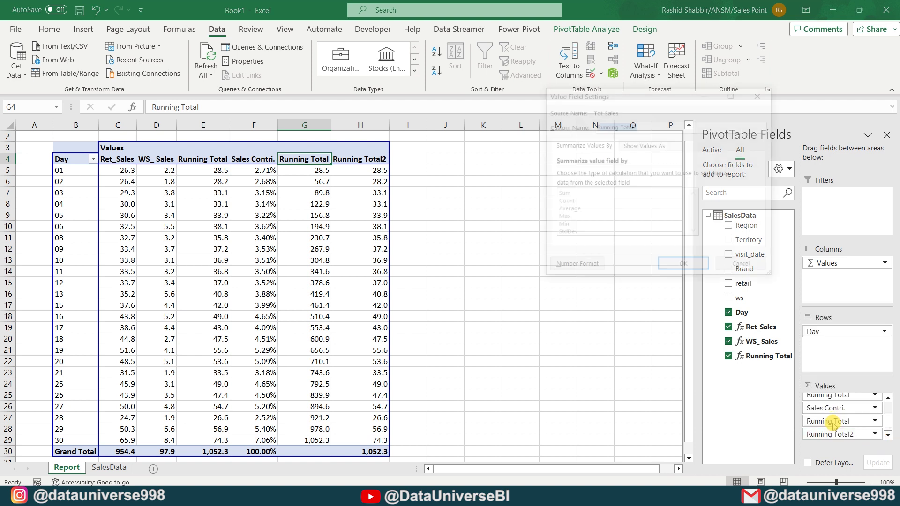
click(643, 147)
click(758, 175)
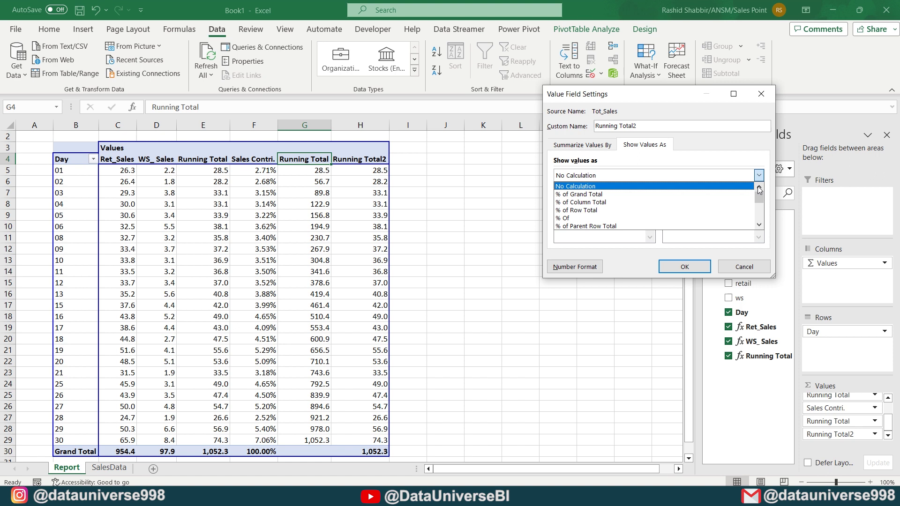
click(758, 225)
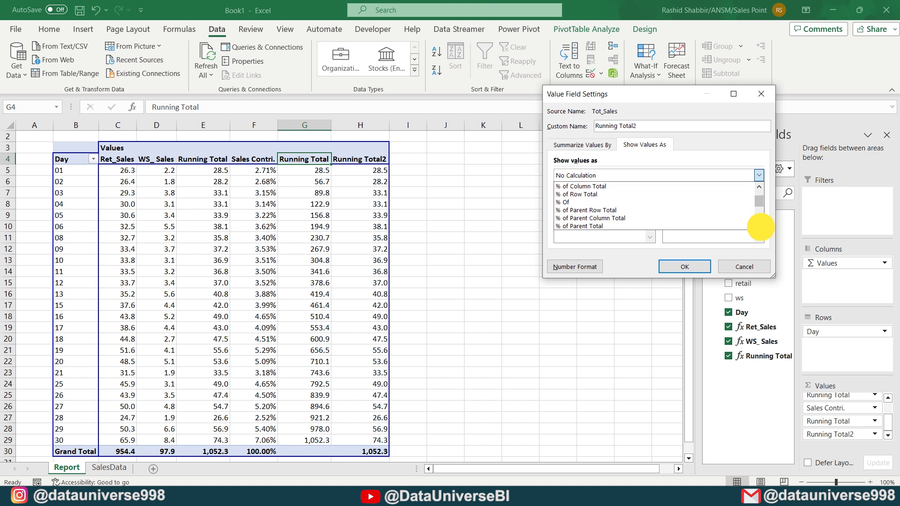
click(759, 225)
click(759, 226)
click(759, 226)
click(758, 225)
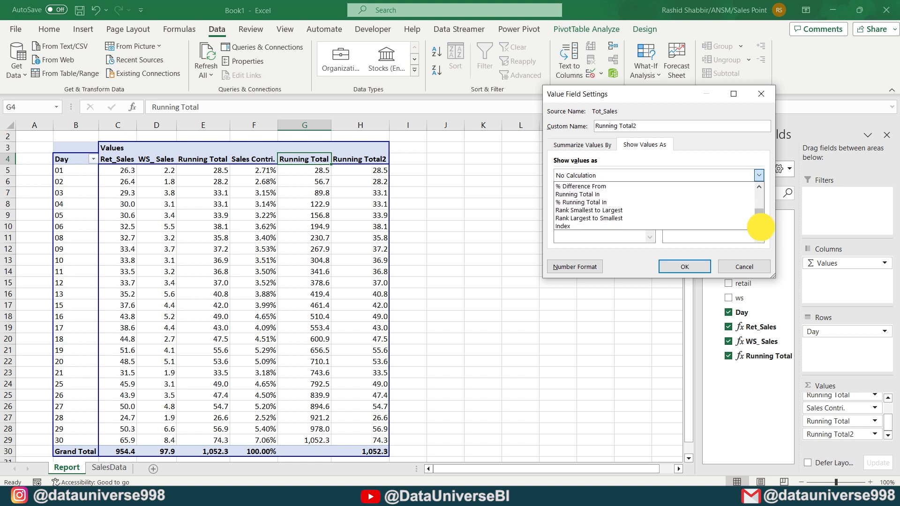
click(759, 187)
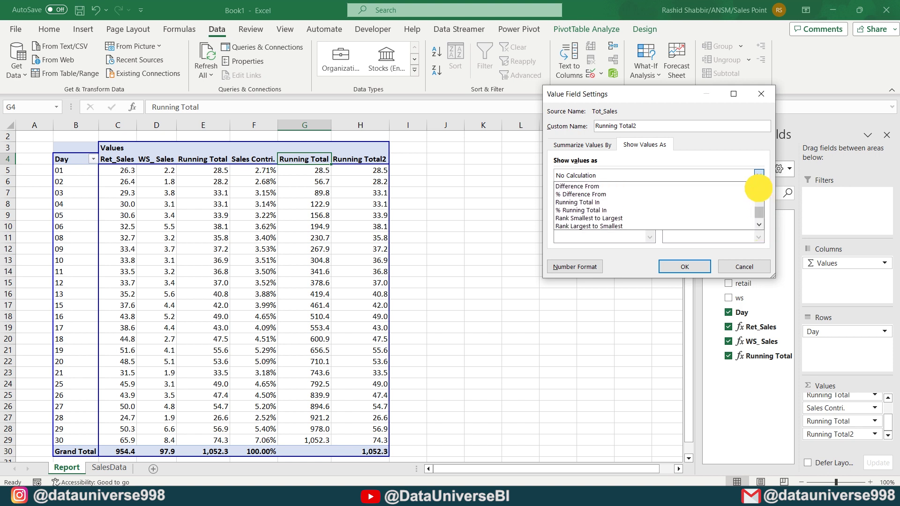
click(759, 186)
click(759, 187)
click(758, 186)
click(759, 187)
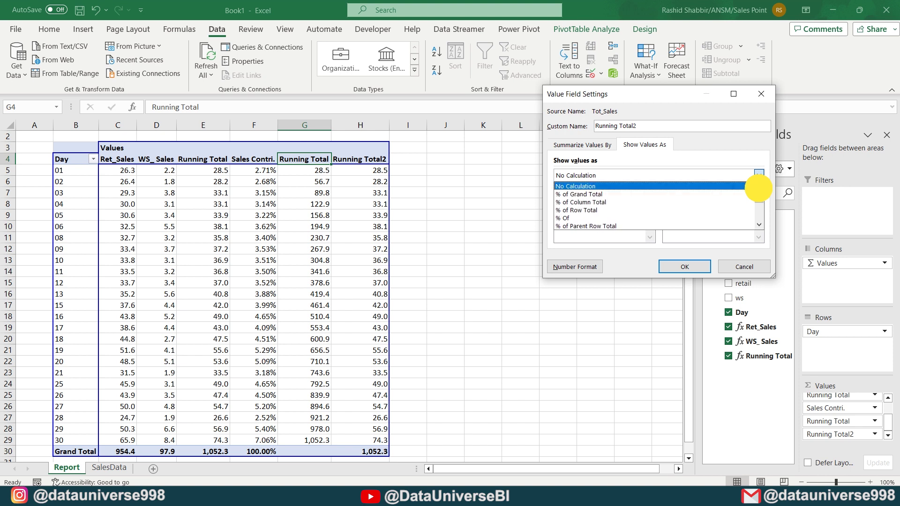
click(759, 225)
click(759, 224)
click(758, 225)
click(759, 225)
click(758, 225)
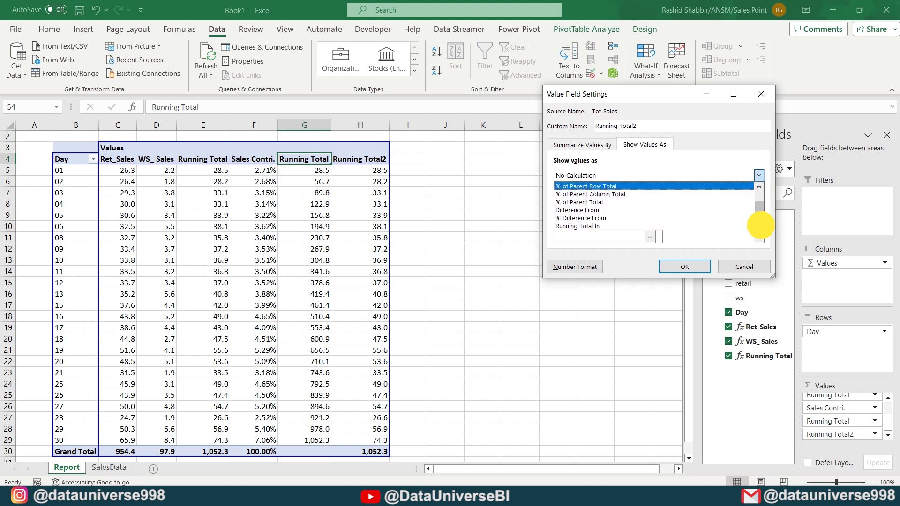
click(589, 218)
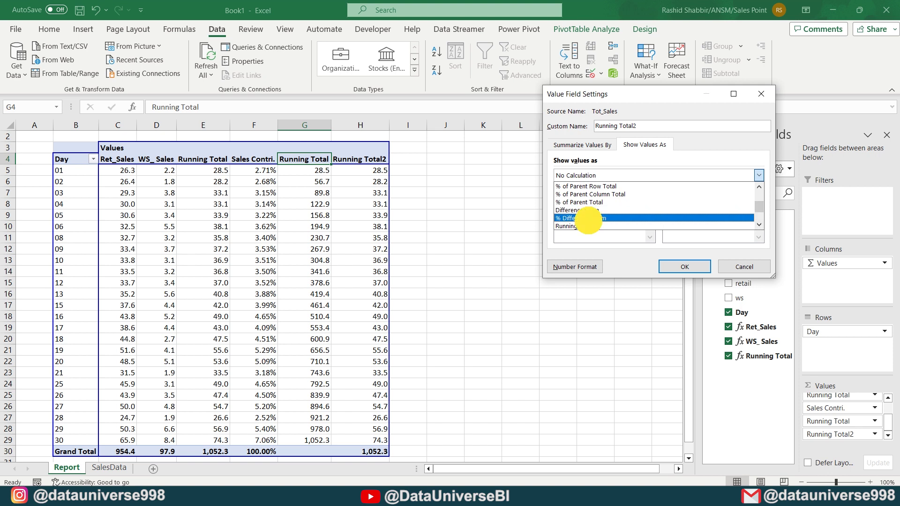
click(686, 199)
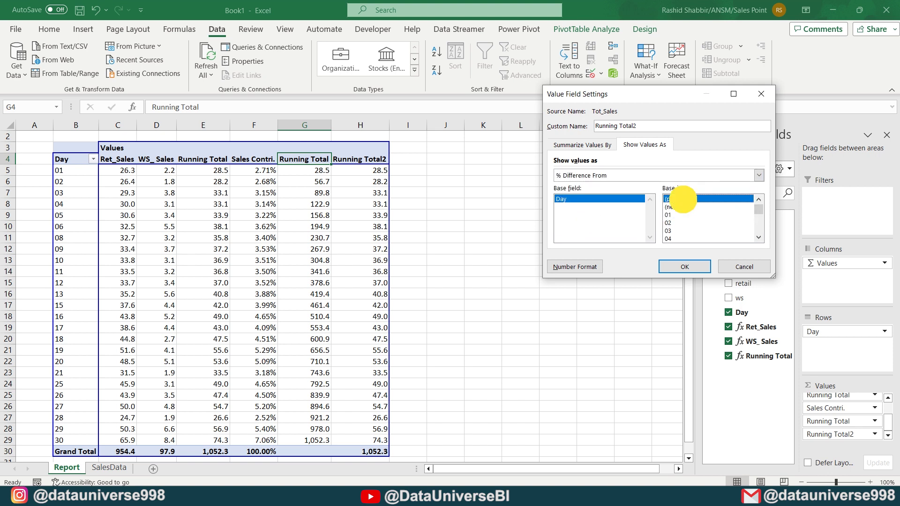
click(684, 266)
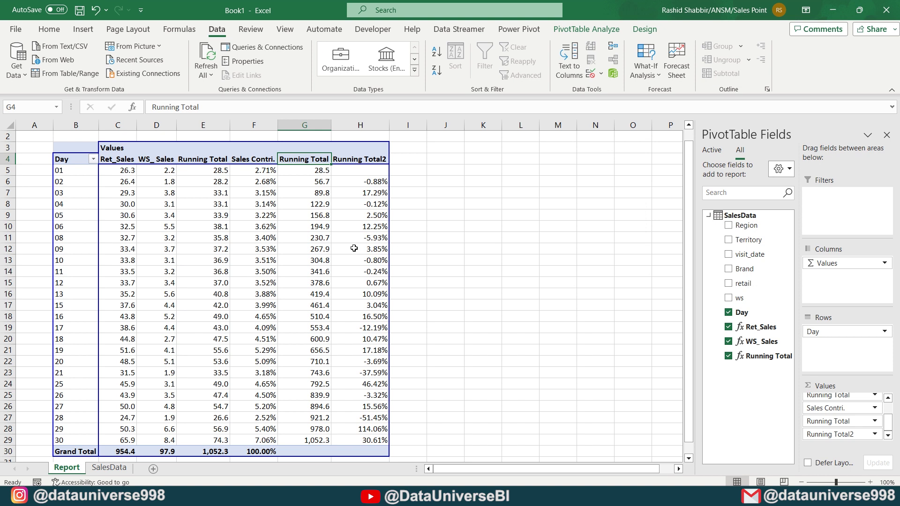
Check a day's percentage change in row 7 and rename the column header to Growth/Decline.
click(353, 192)
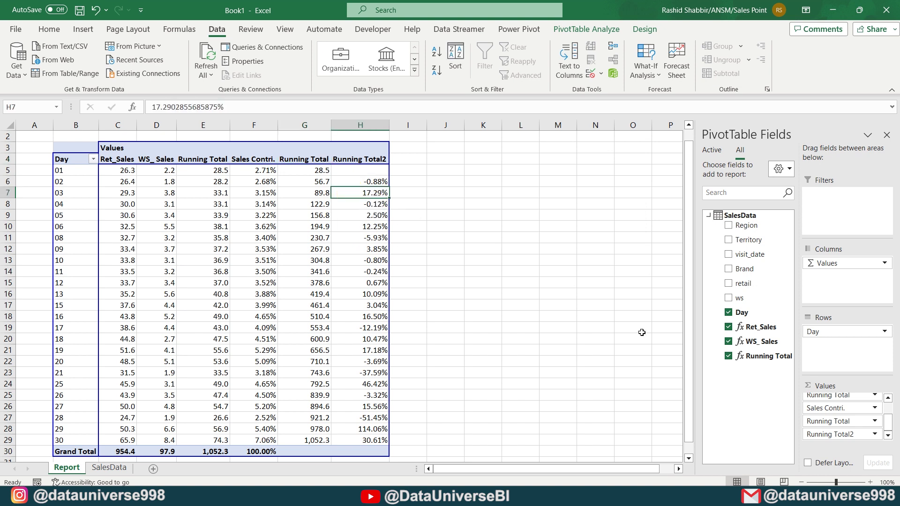
key(Left)
key(Left)
key(Left)
key(Right)
key(Right)
key(Right)
key(Left)
key(Left)
key(Left)
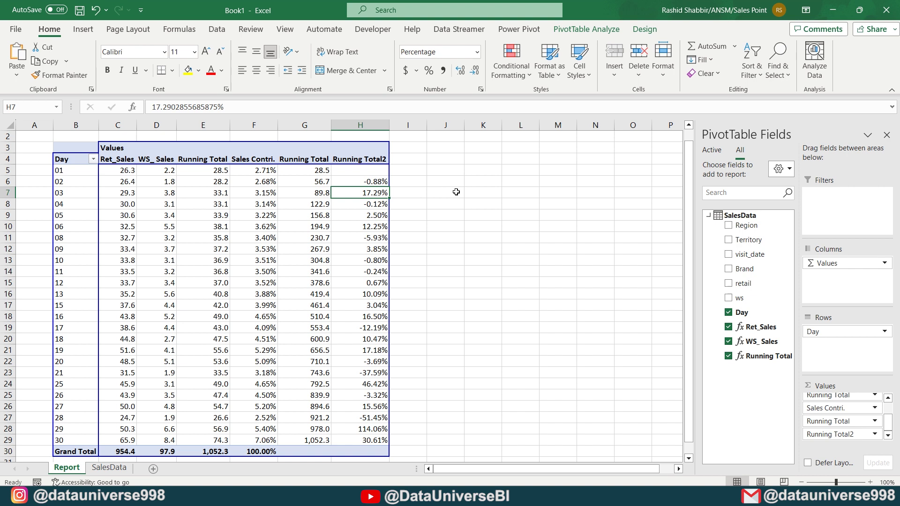
key(Up)
key(Up)
key(Up)
text(Growth)
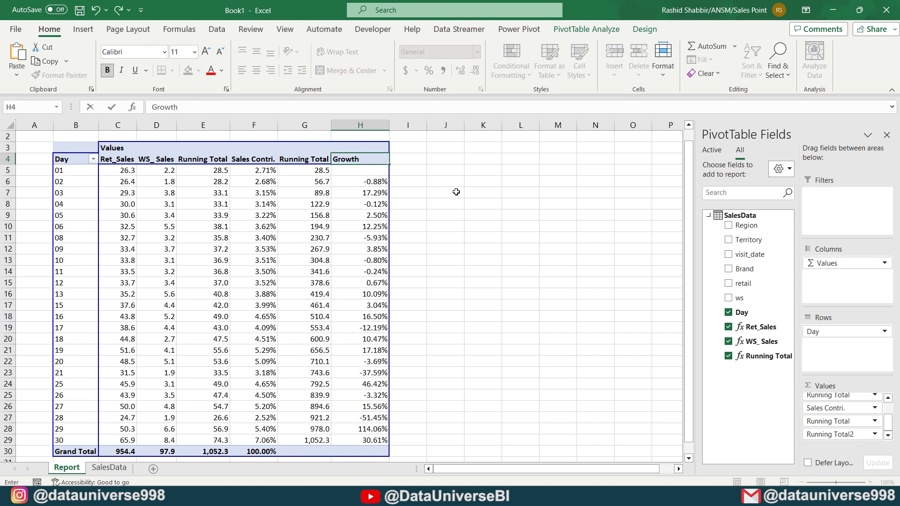
text(/Decline)
key(Return)
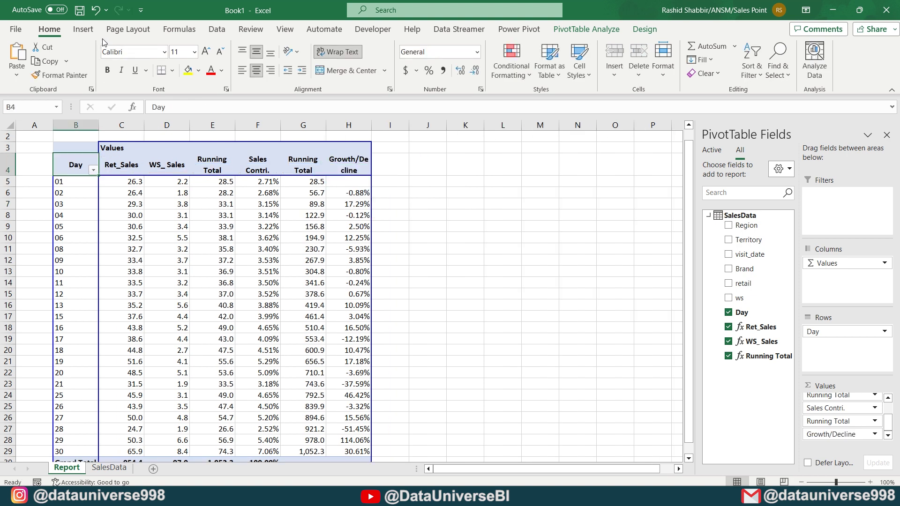
Insert Region, Territory and Brand slicers for the pivot table and position them on the sheet.
click(89, 29)
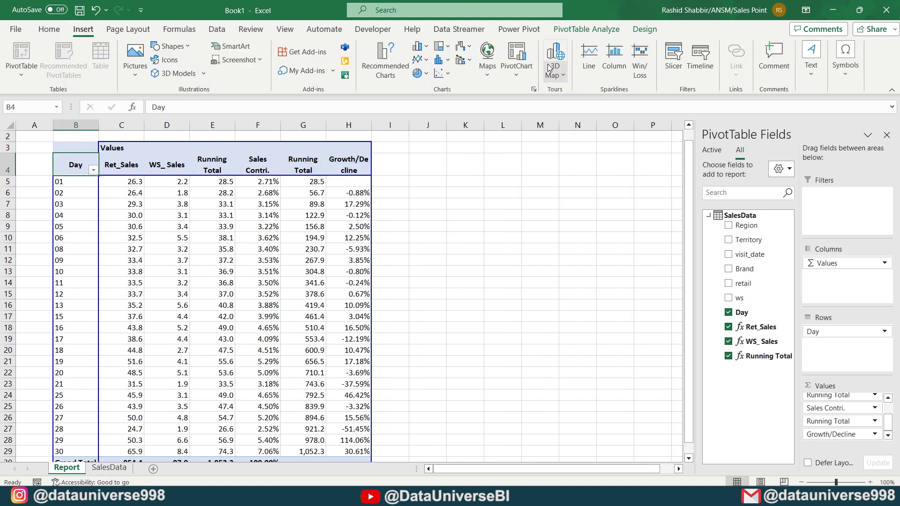
click(666, 57)
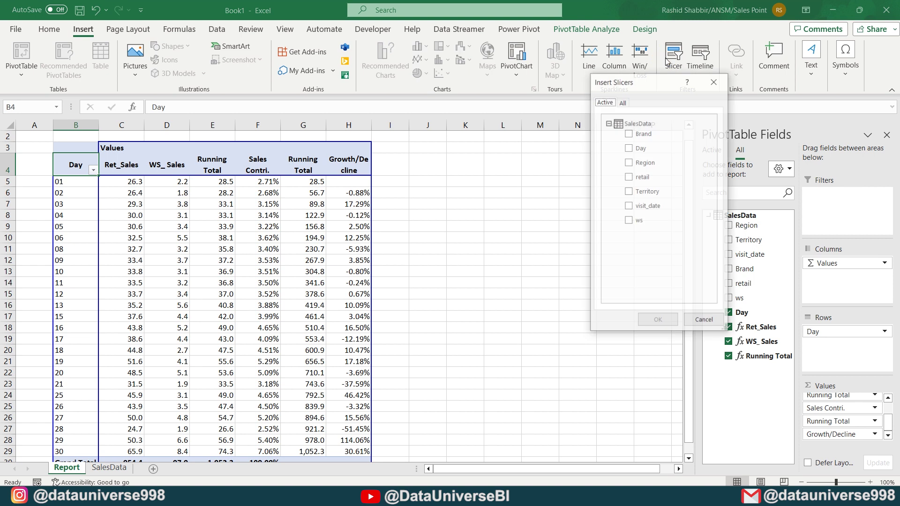
click(626, 163)
click(628, 191)
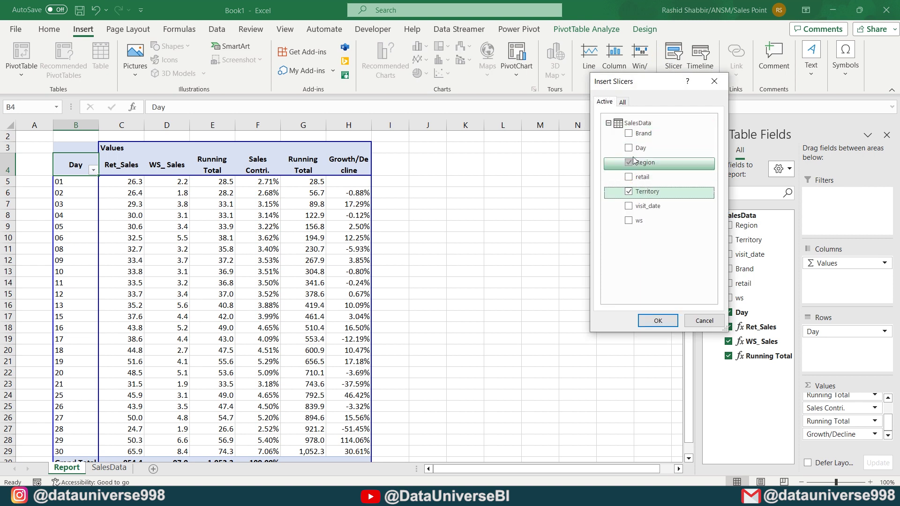
click(628, 133)
click(658, 321)
drag(331, 228, 40, 225)
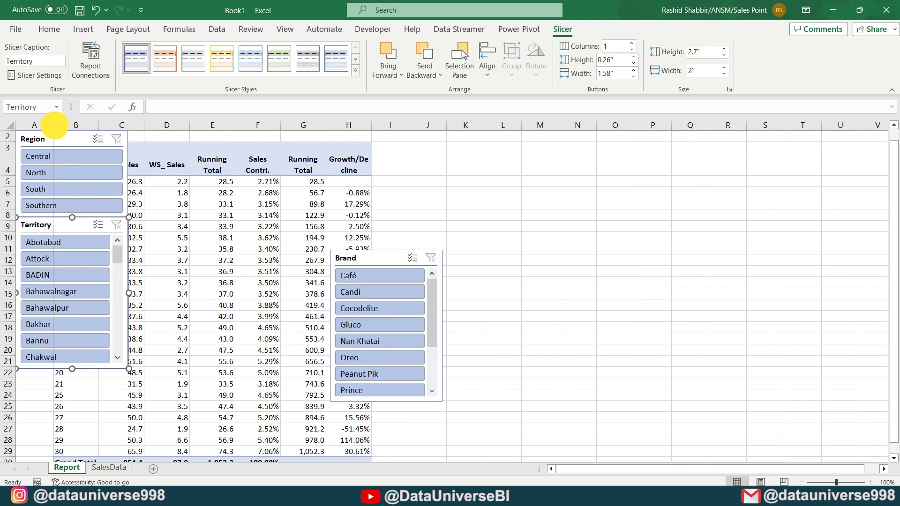
drag(401, 257, 492, 150)
Set all three slicers to 2 columns, shorten Territory and Brand, and stack Brand beneath Territory.
key(Tab)
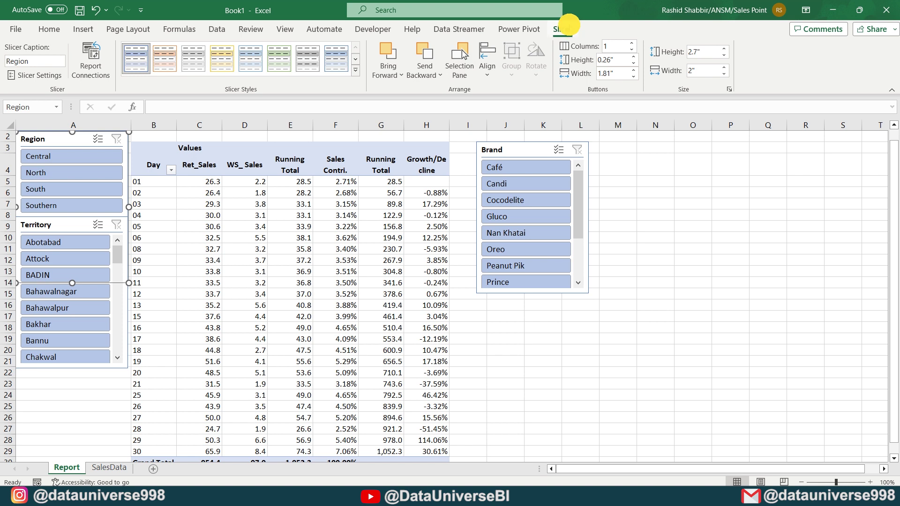
click(632, 42)
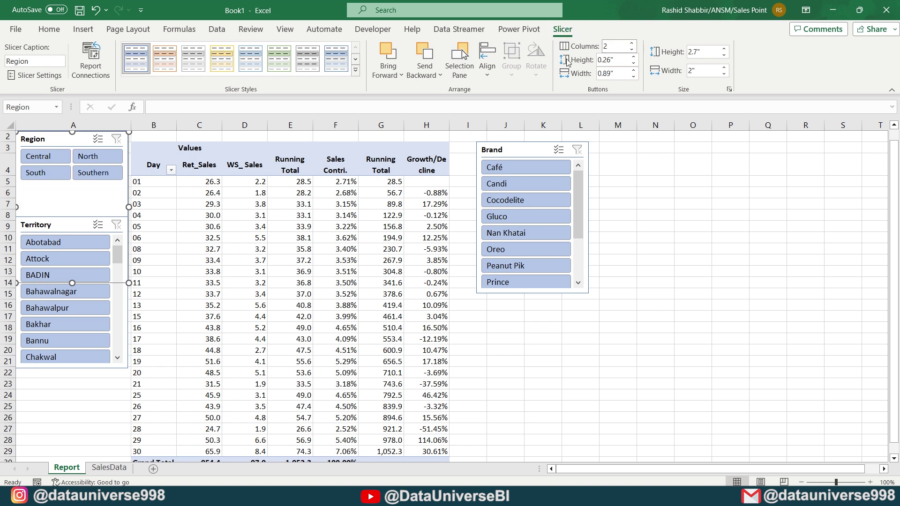
click(69, 224)
click(631, 42)
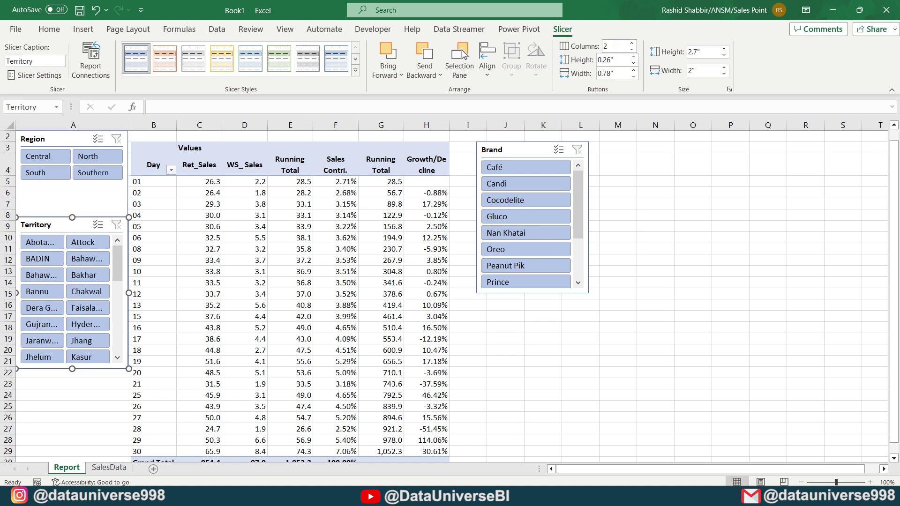
drag(51, 220, 50, 187)
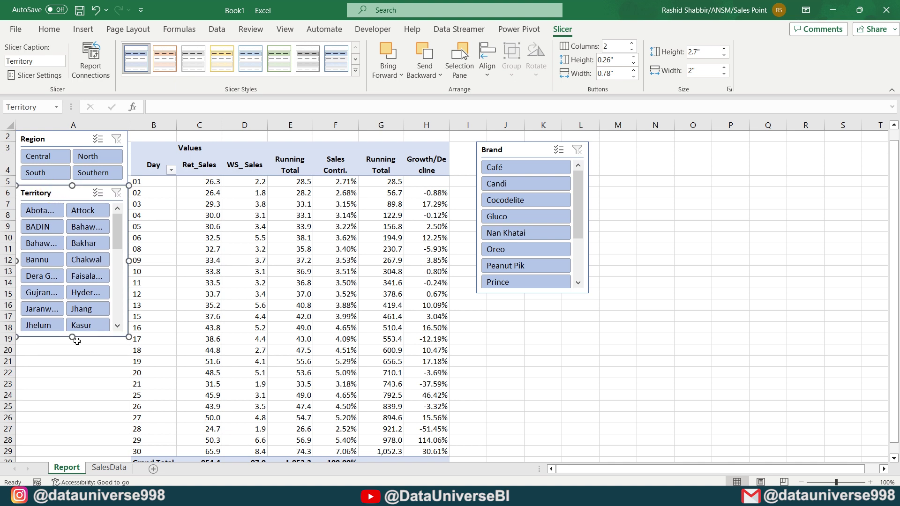
drag(74, 338, 73, 321)
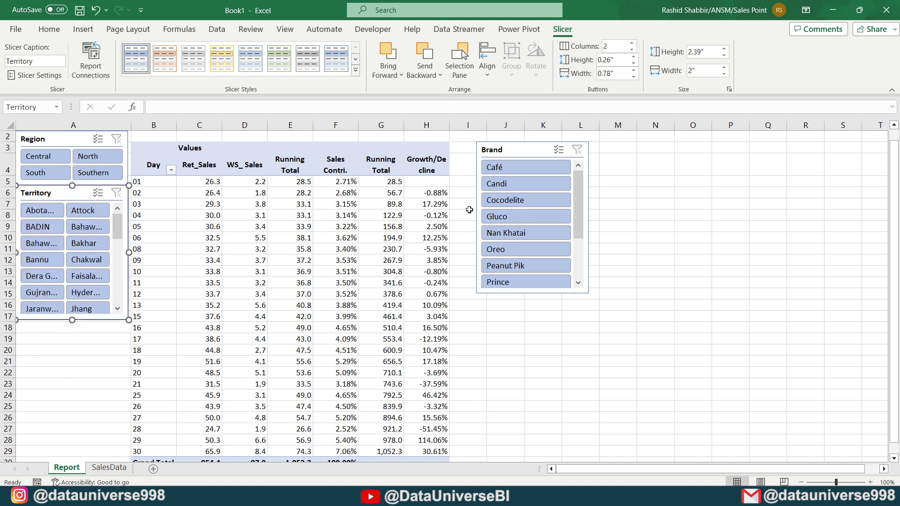
click(520, 153)
click(632, 43)
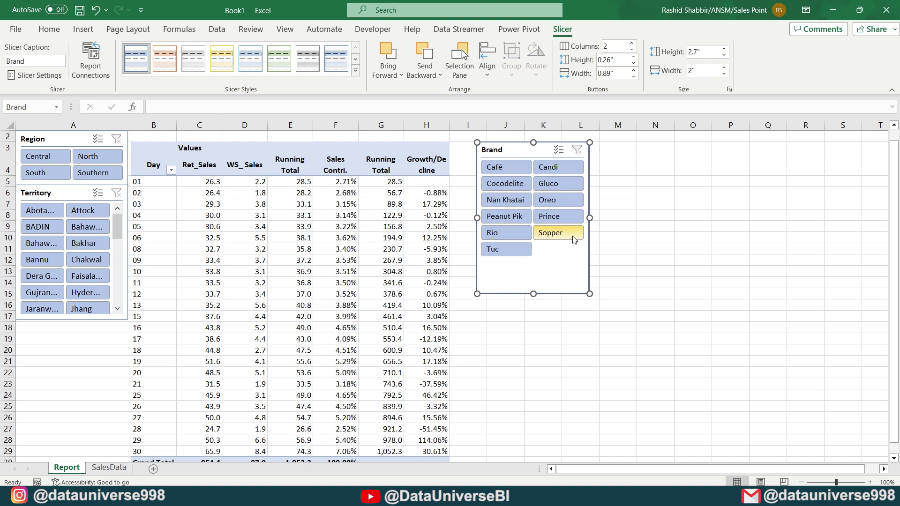
drag(535, 294, 533, 260)
drag(504, 151, 42, 330)
Apply a medium blue PivotTable style to the Report pivot table.
click(154, 165)
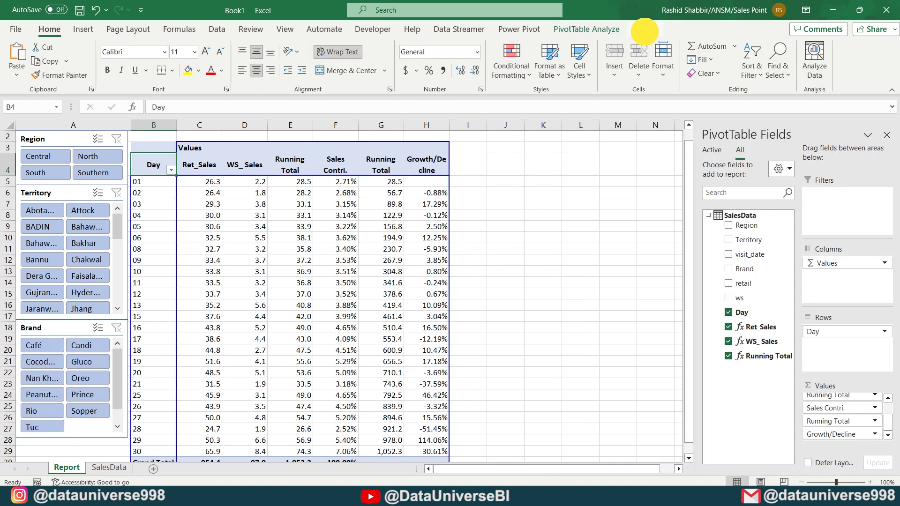
click(644, 29)
click(565, 71)
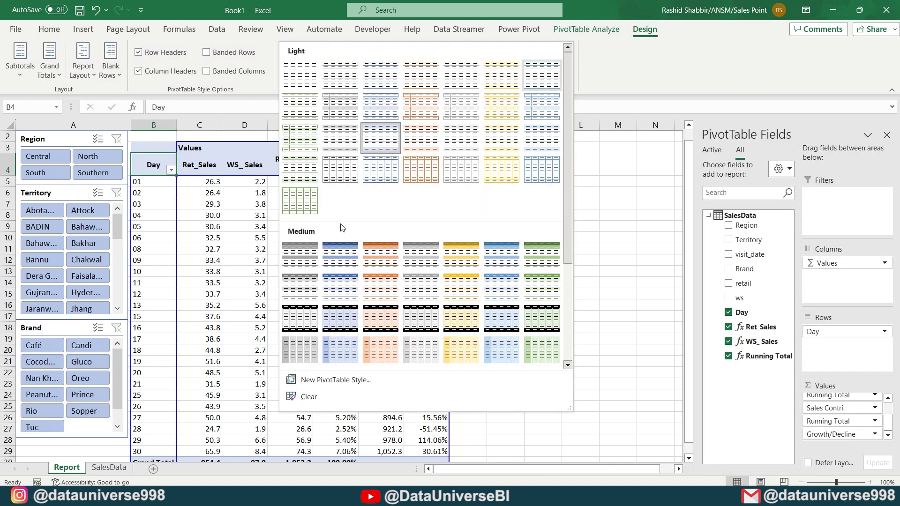
click(345, 251)
Give the Region, Territory and Brand slicers the first dark blue slicer style.
click(58, 139)
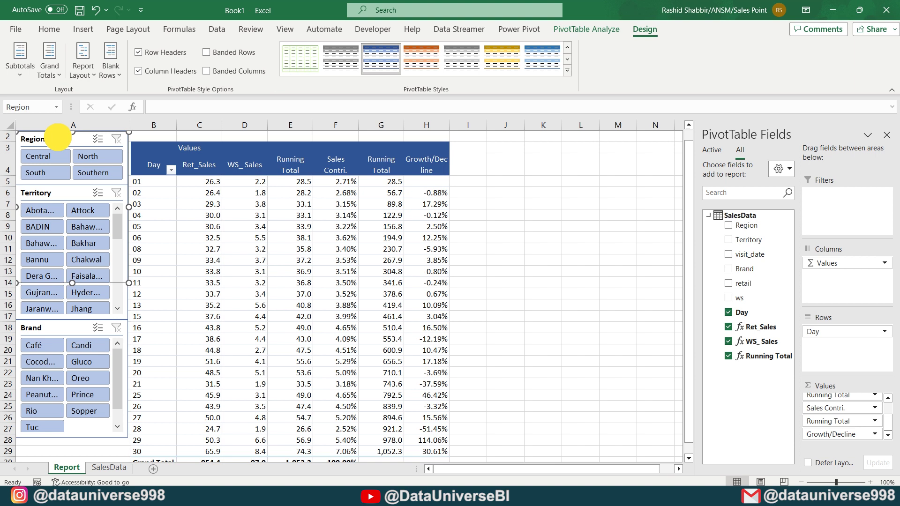
ctrl+click(58, 187)
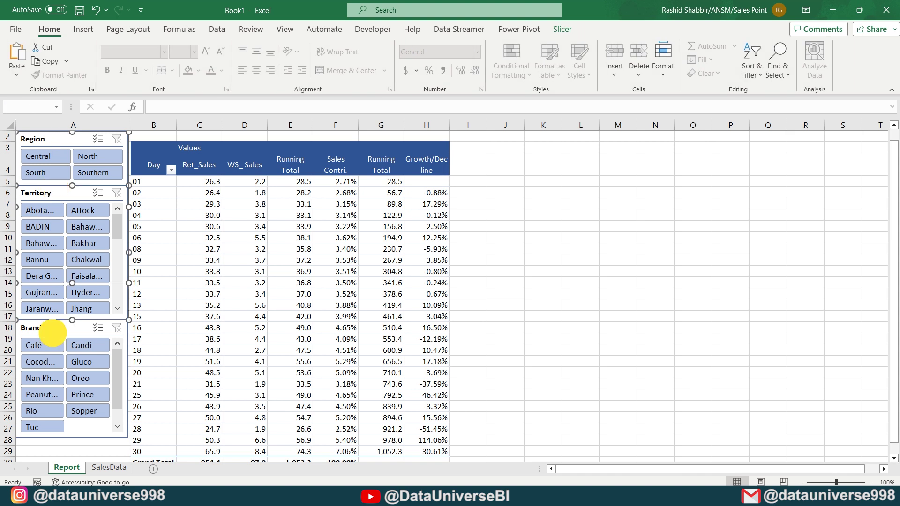
ctrl+click(70, 322)
click(561, 29)
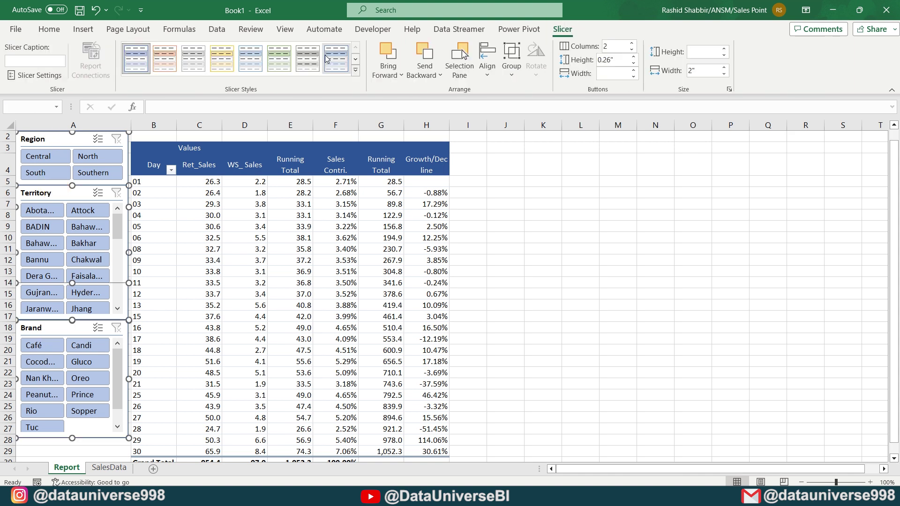
click(355, 70)
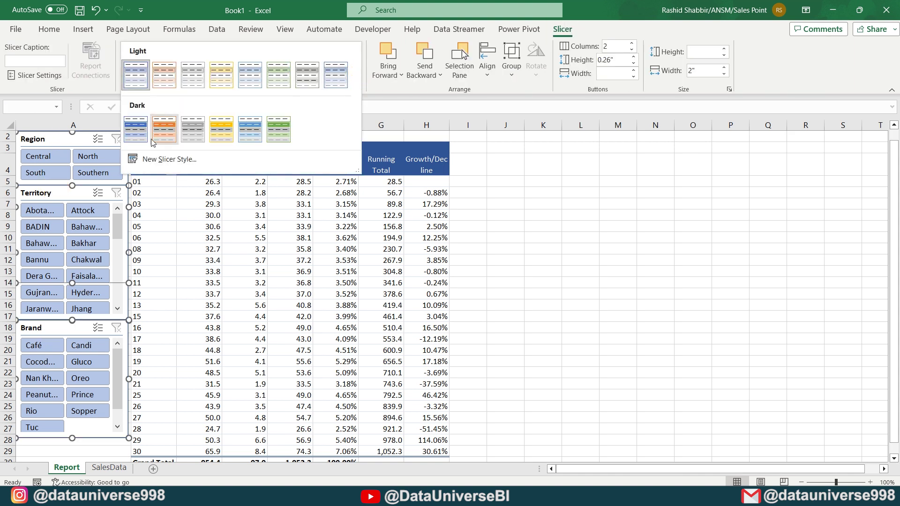
click(137, 129)
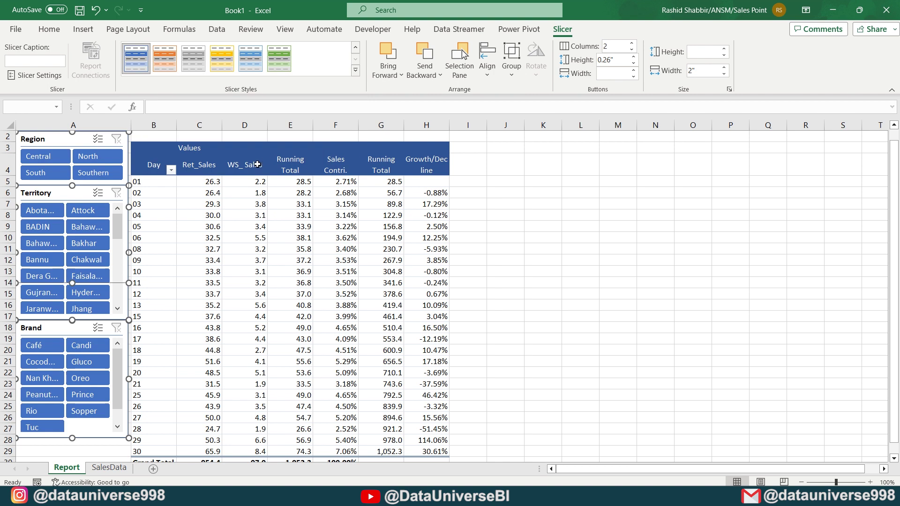
Apply gradient data bars to the Running Total values in column E.
click(467, 164)
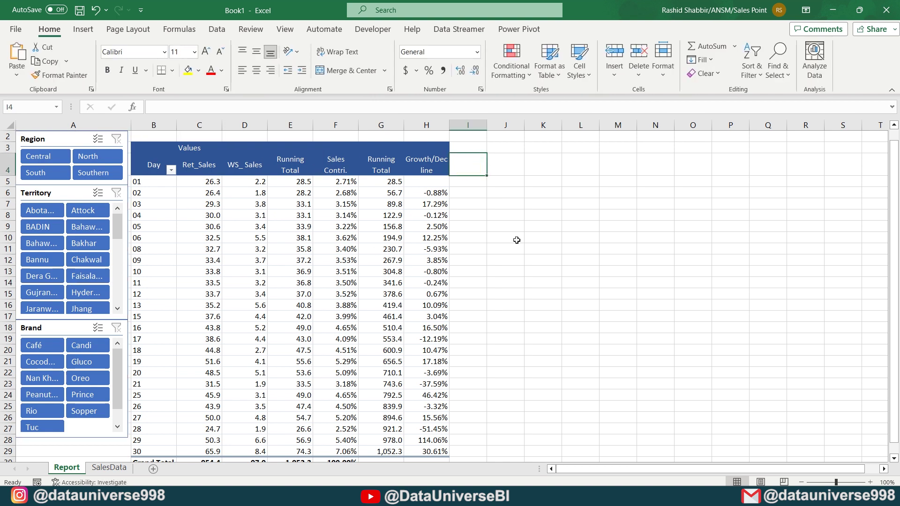
key(Left)
key(Left)
key(Left)
key(Left)
key(Down)
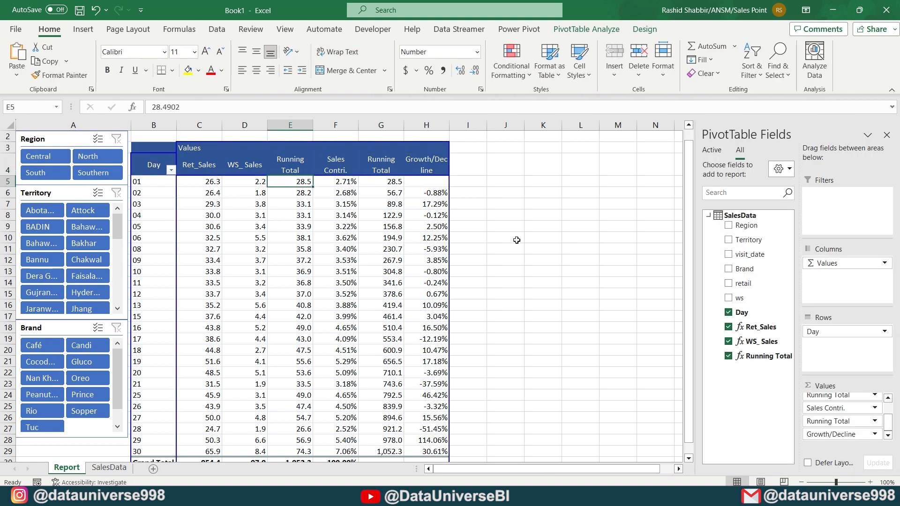
key(Right)
key(Right)
key(Right)
key(Left)
key(Left)
key(Left)
key(Up)
key(Down)
key(Right)
key(Left)
key(ctrl+shift+Down)
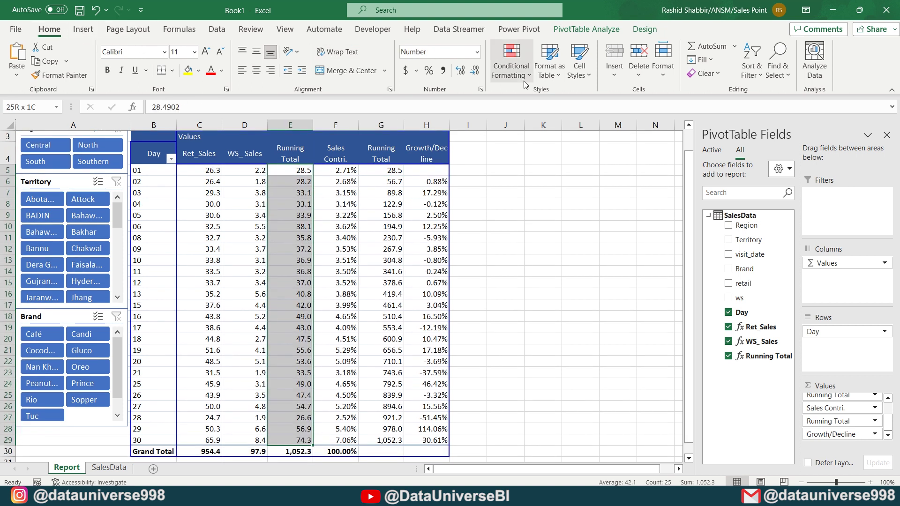
click(512, 71)
mouse_move(557, 153)
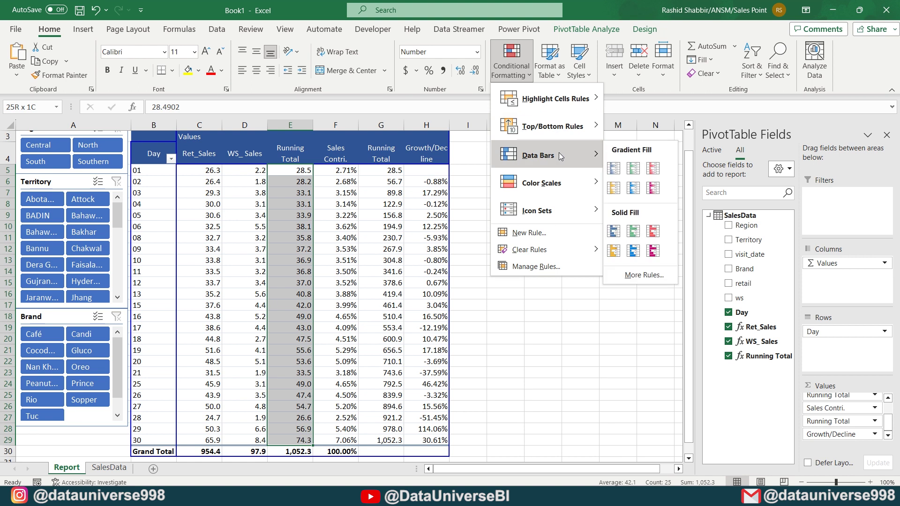
click(614, 170)
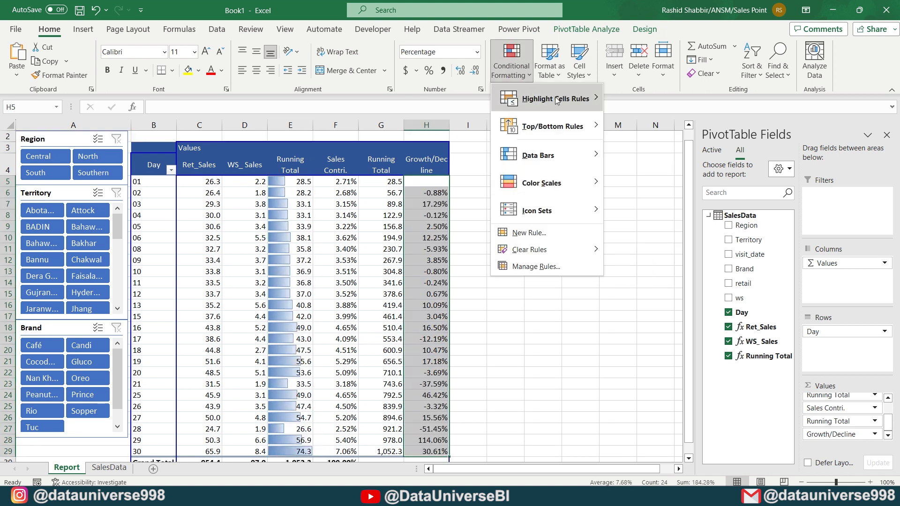
Highlight Growth/Decline values less than 0 with light red fill and dark red text.
mouse_move(556, 100)
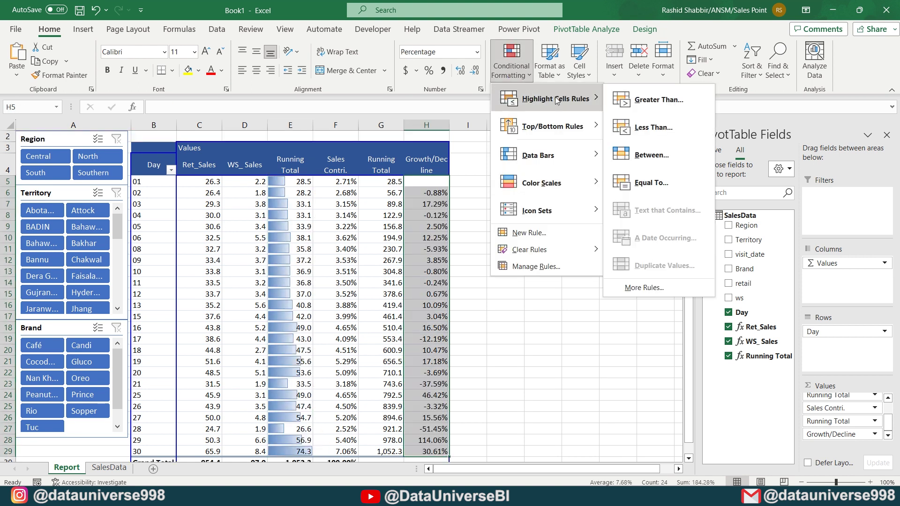
click(656, 127)
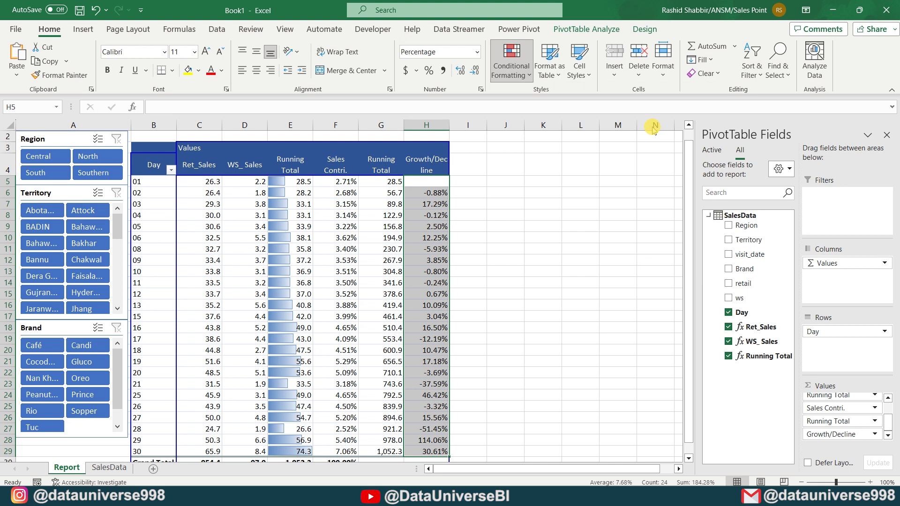
text(0)
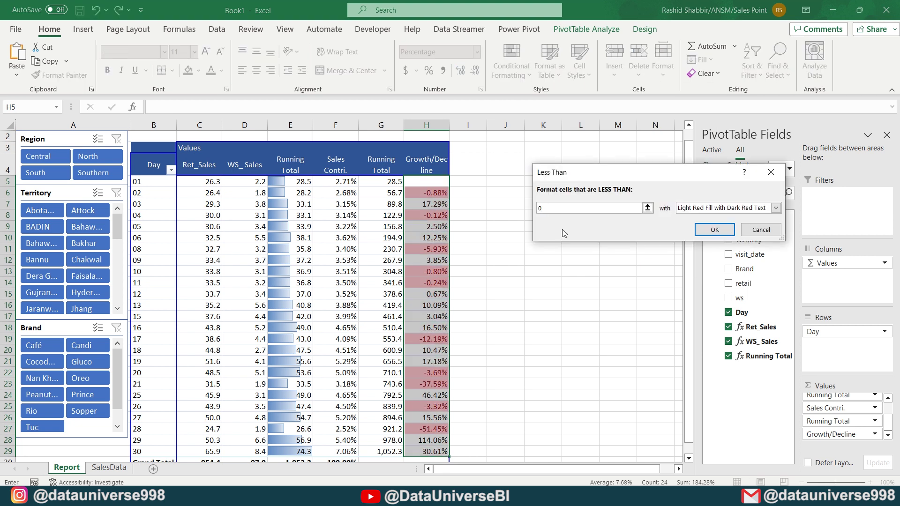
click(714, 229)
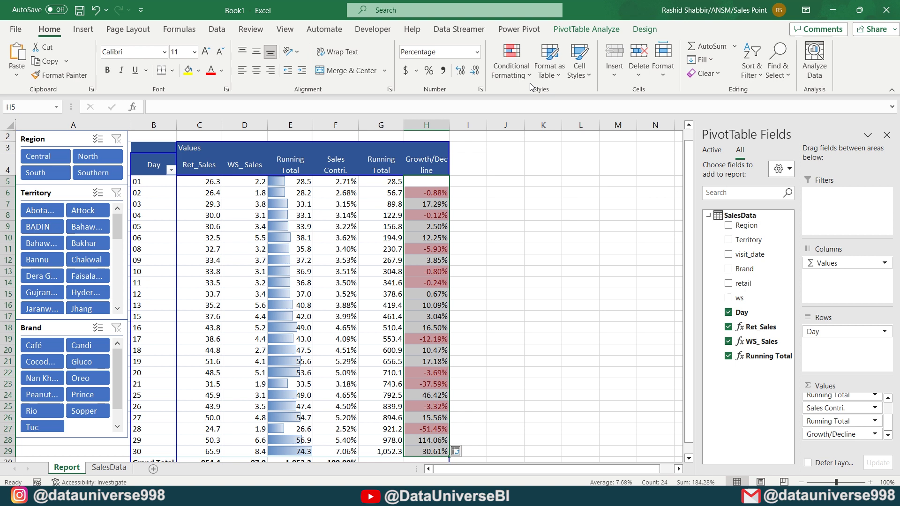
Highlight Growth/Decline values greater than 0 with Green Fill with Dark Green Text.
click(513, 79)
mouse_move(538, 89)
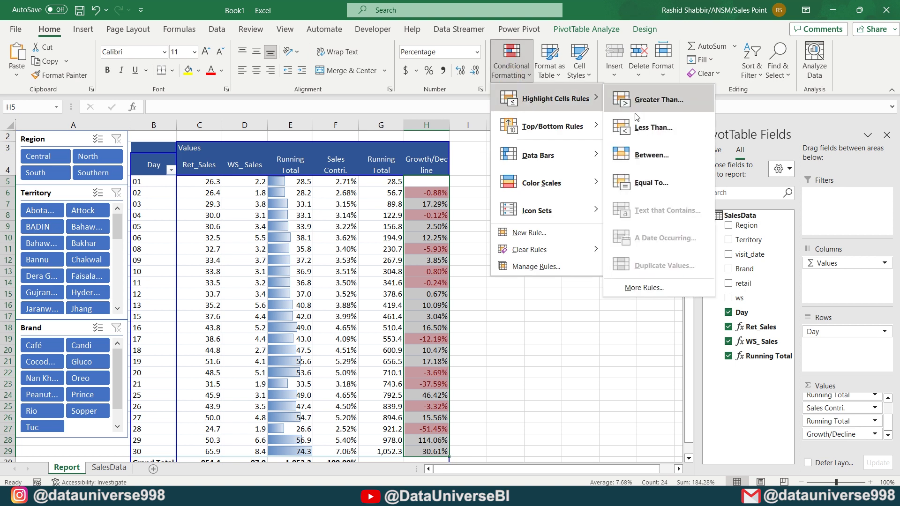
click(651, 104)
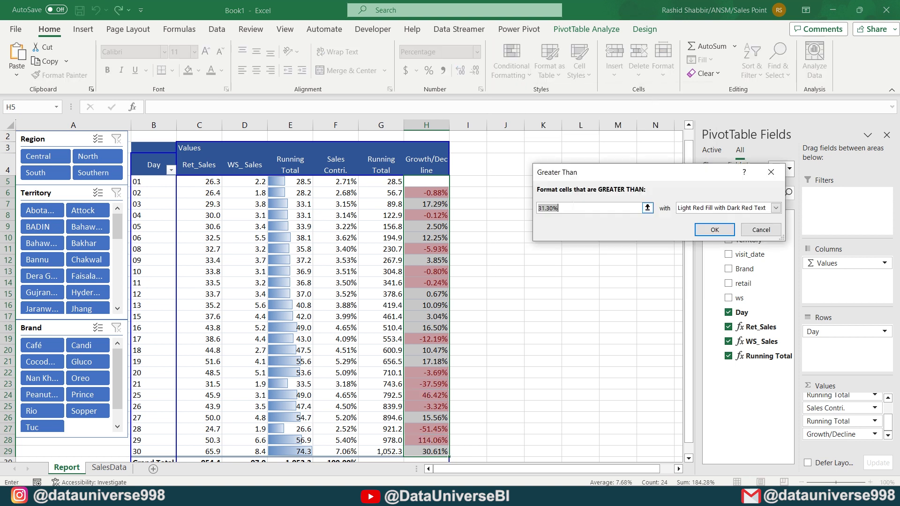
text(0)
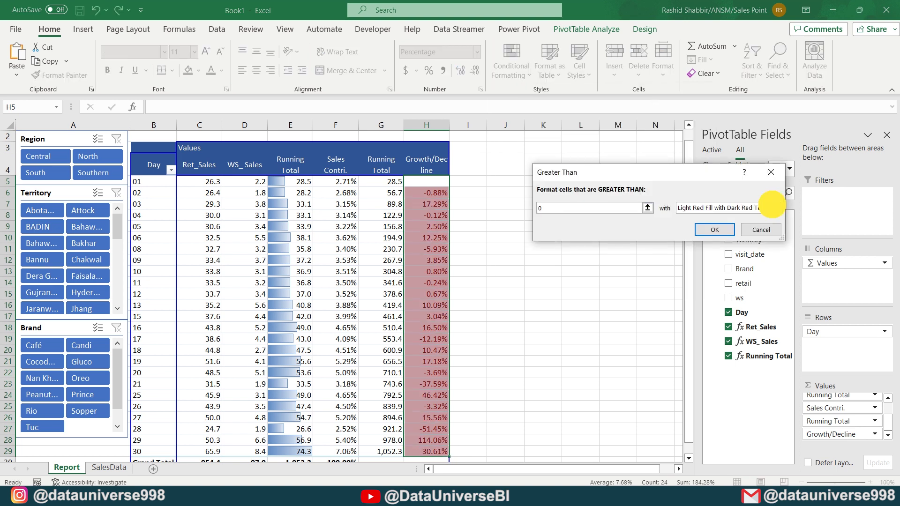
click(775, 208)
click(692, 235)
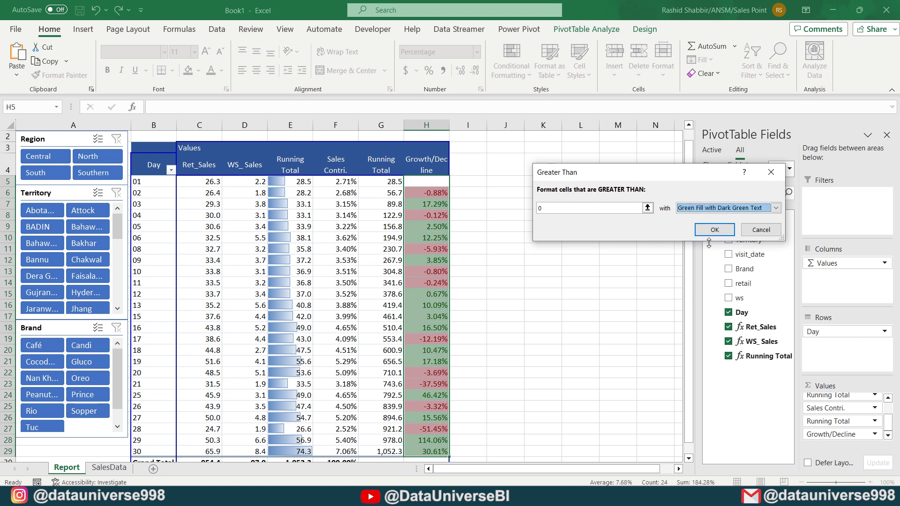
click(732, 230)
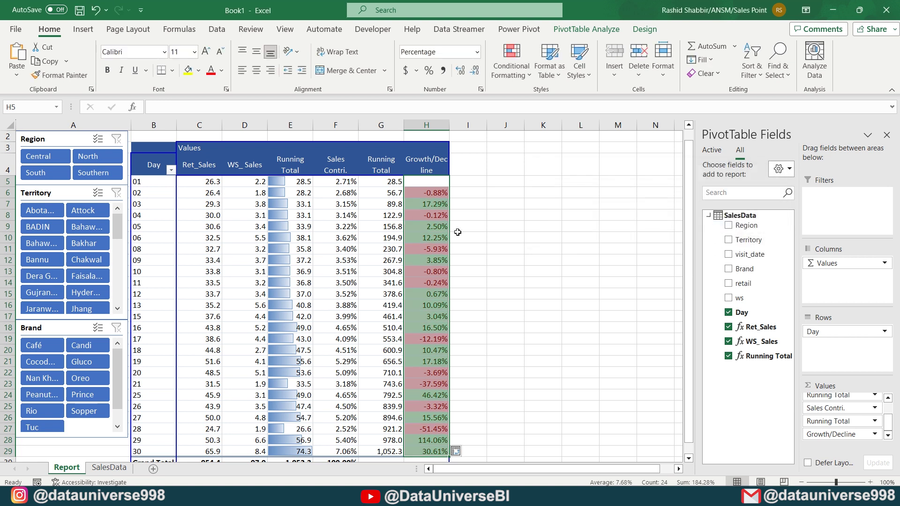
click(418, 229)
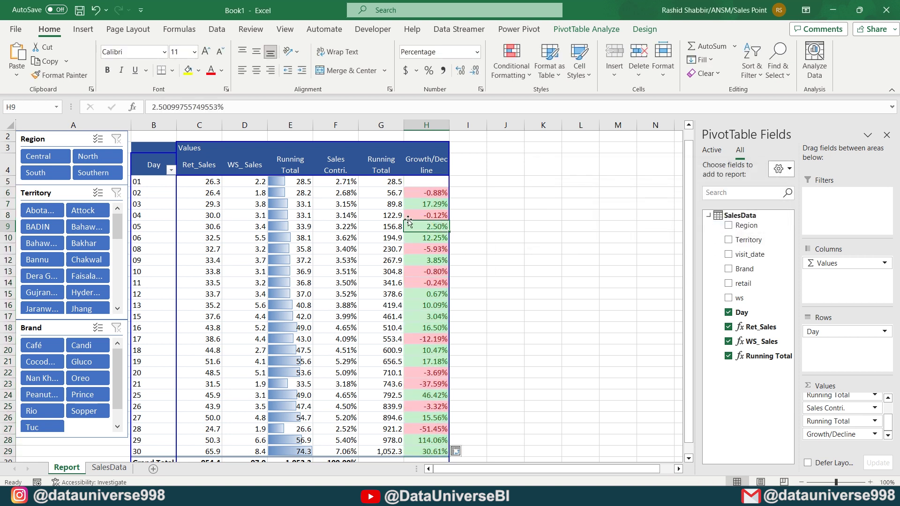
mouse_move(427, 213)
Uncheck Gridlines under View > Show so the Report sheet displays no grid.
key(Left)
key(Left)
key(Left)
key(Left)
key(Left)
key(Left)
key(Up)
key(Up)
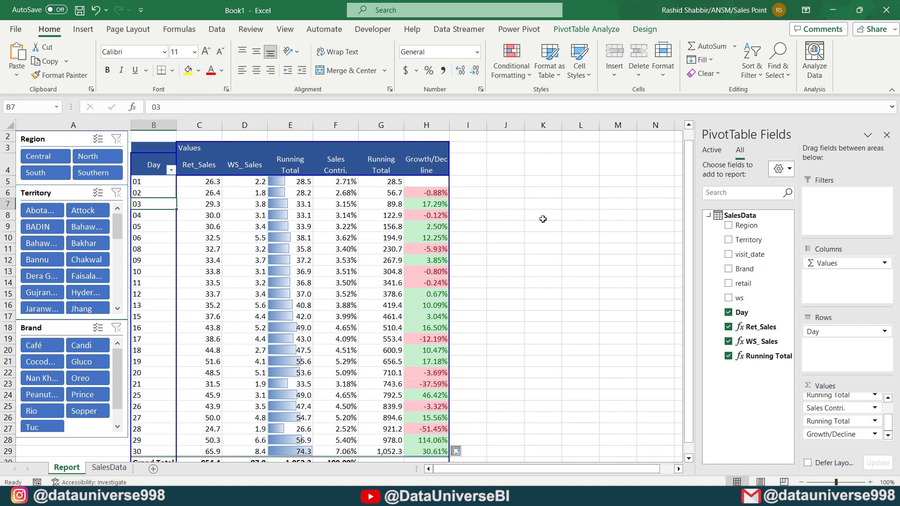
click(286, 31)
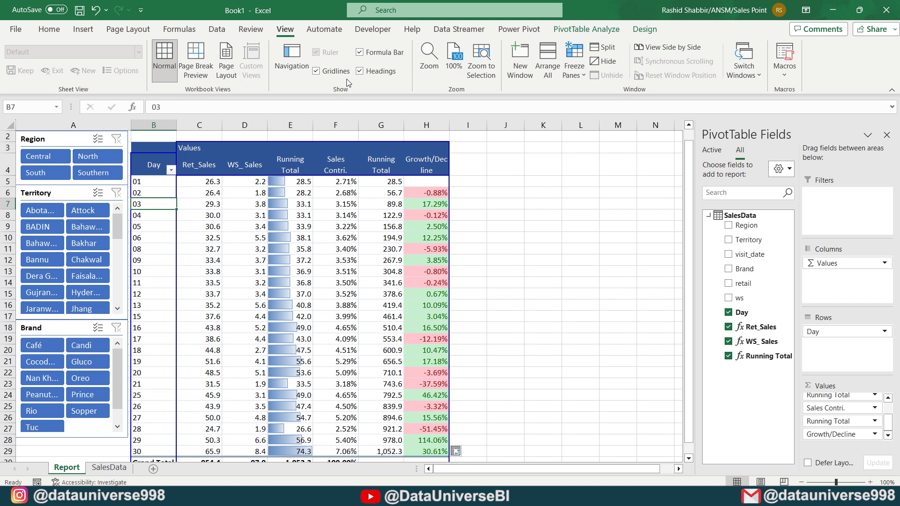
click(316, 73)
click(535, 161)
key(Left)
key(Left)
key(Left)
key(Left)
key(Left)
key(Left)
key(Left)
key(Left)
key(Left)
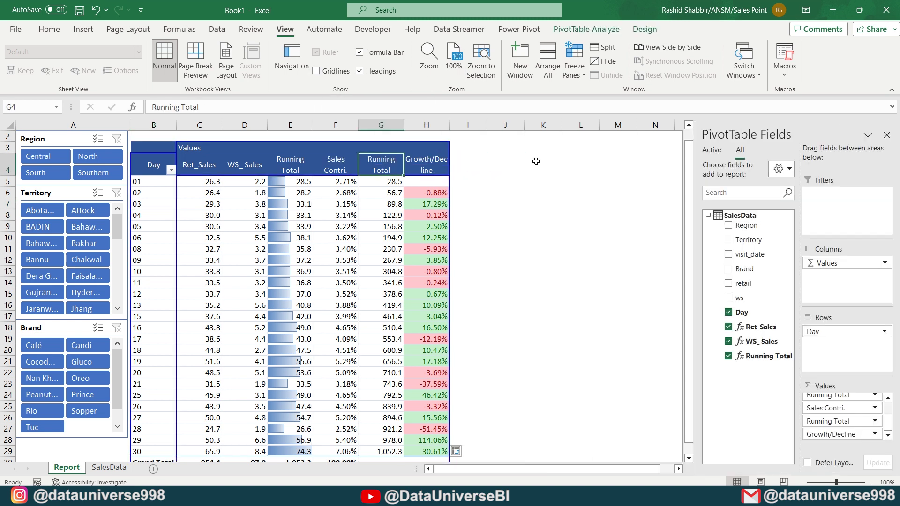